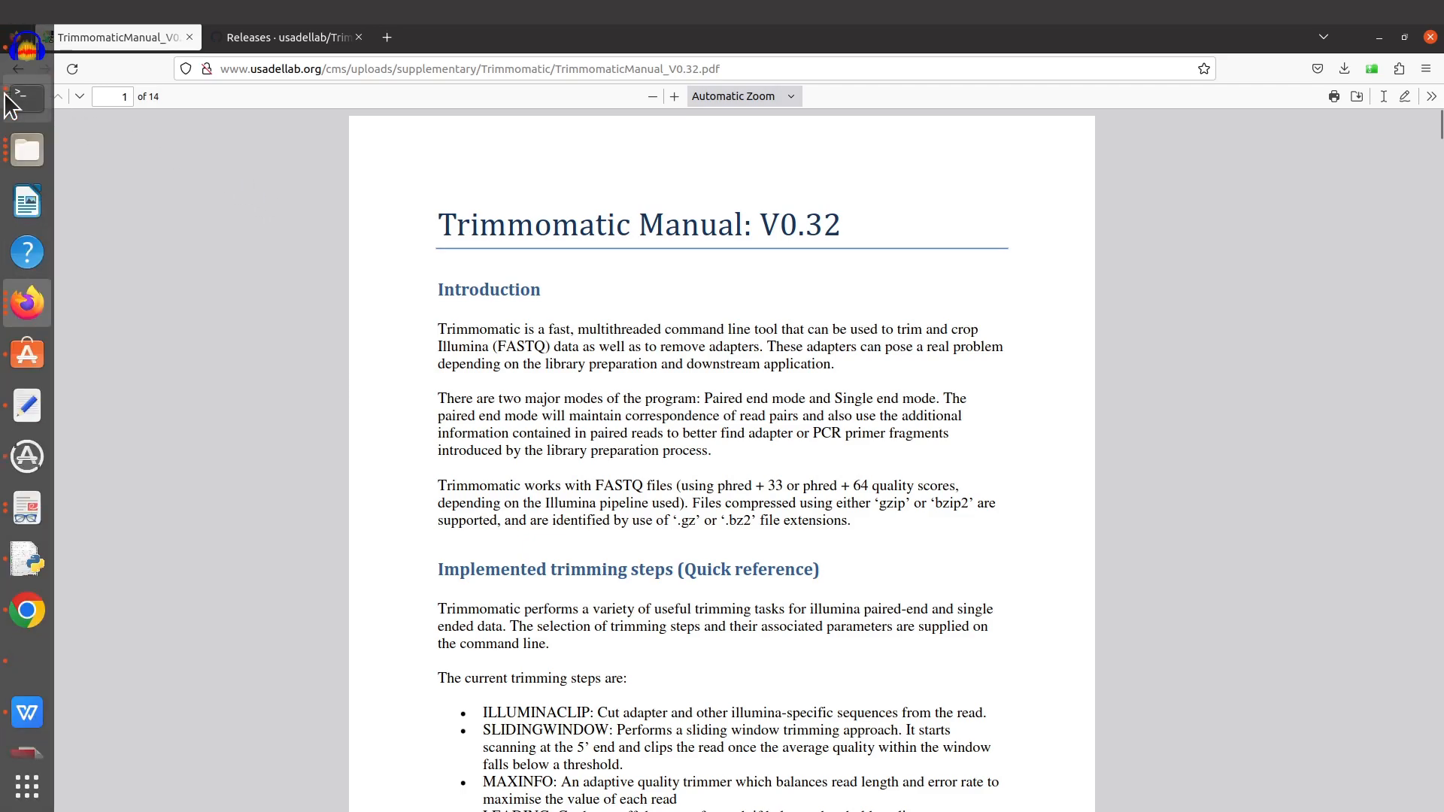
- Bring the terminal window to the front over the Firefox Trimmomatic manual
{"action": "left_click", "coordinate": [24, 97]}
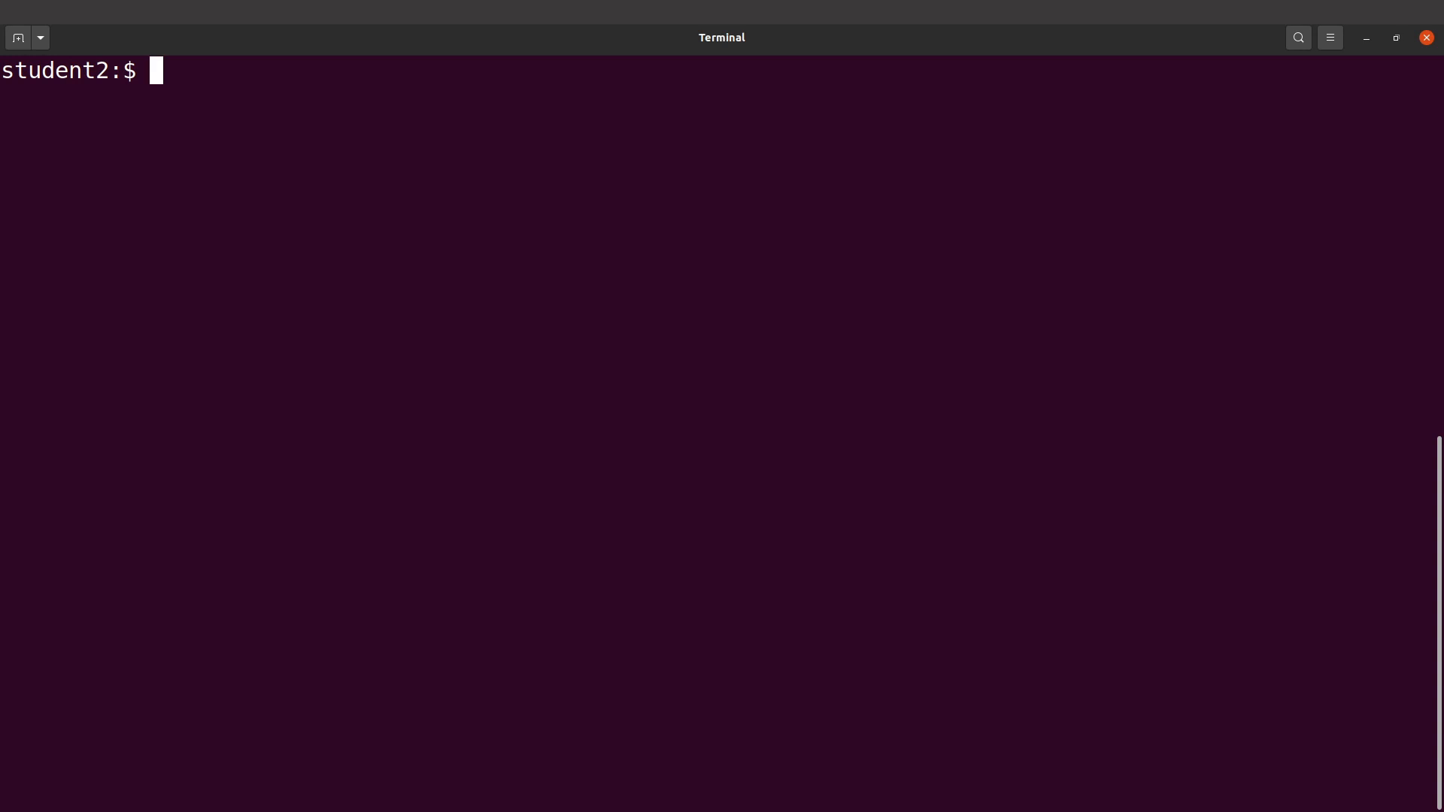
{"action": "type", "text": "conda"}
{"action": "key", "text": "BackSpace"}
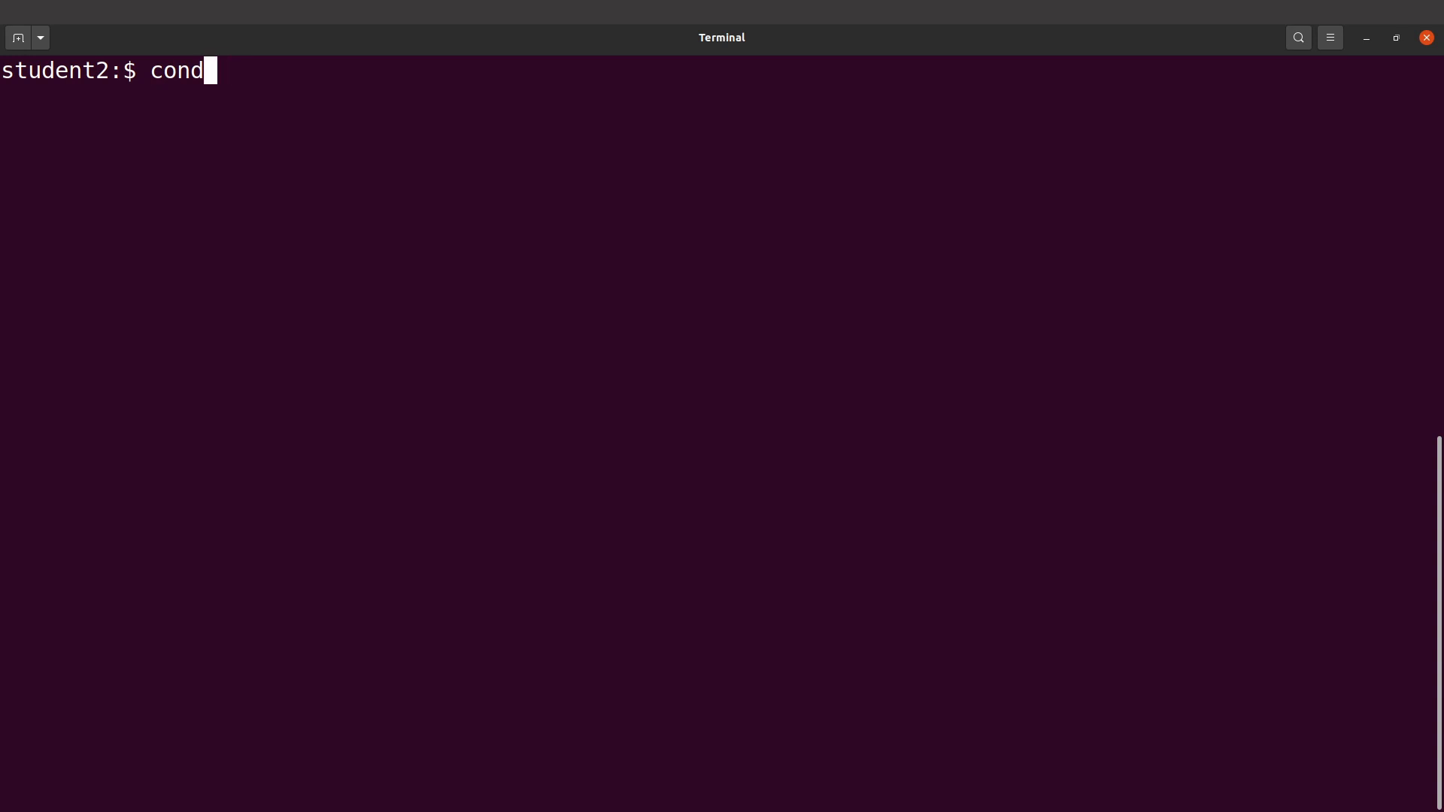
{"action": "key", "text": "BackSpace"}
{"action": "key", "text": "BackSpace"}
{"action": "key", "text": "BackSpace"}
{"action": "type", "text": ",,"}
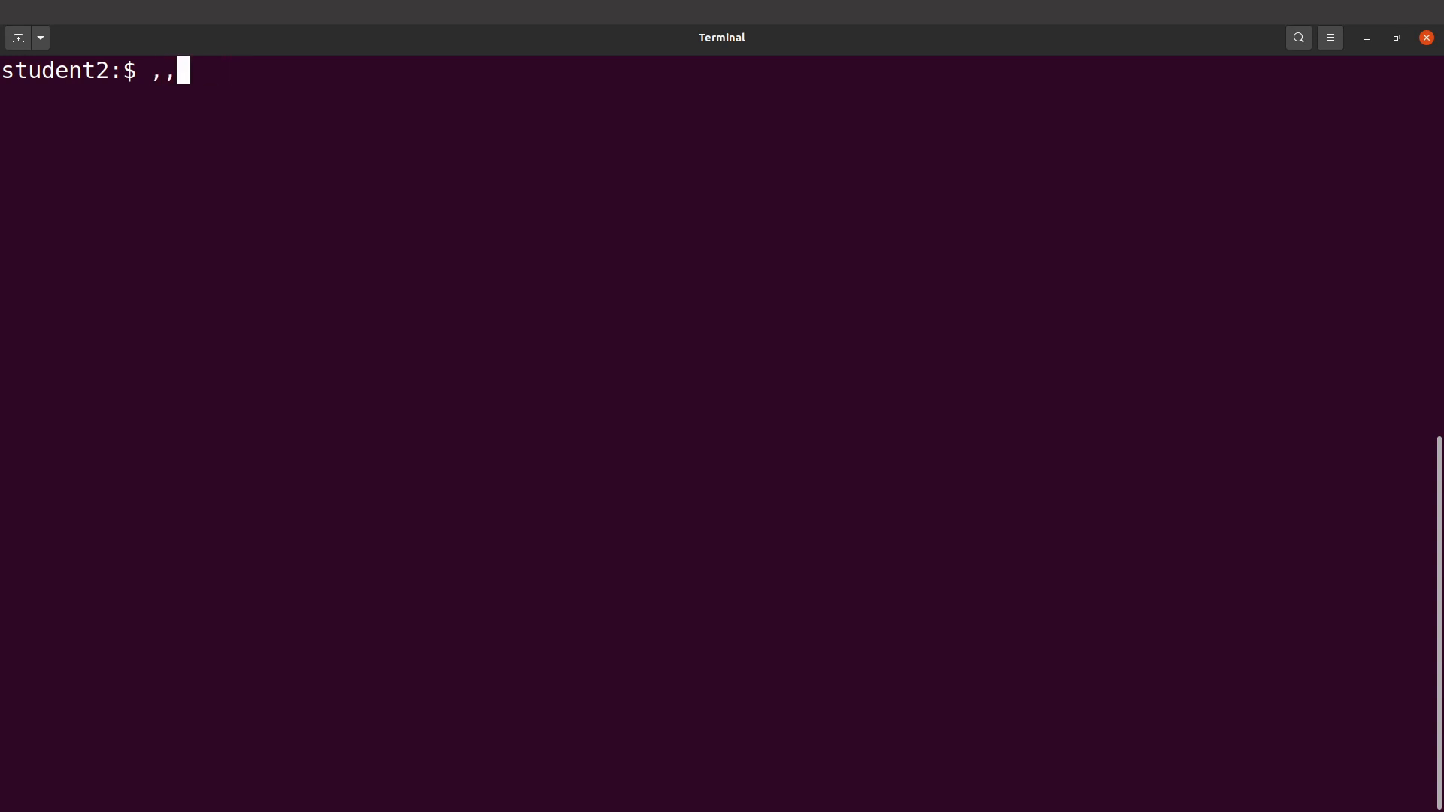
{"action": "key", "text": "BackSpace"}
{"action": "key", "text": "BackSpace"}
{"action": "type", "text": "mamba"}
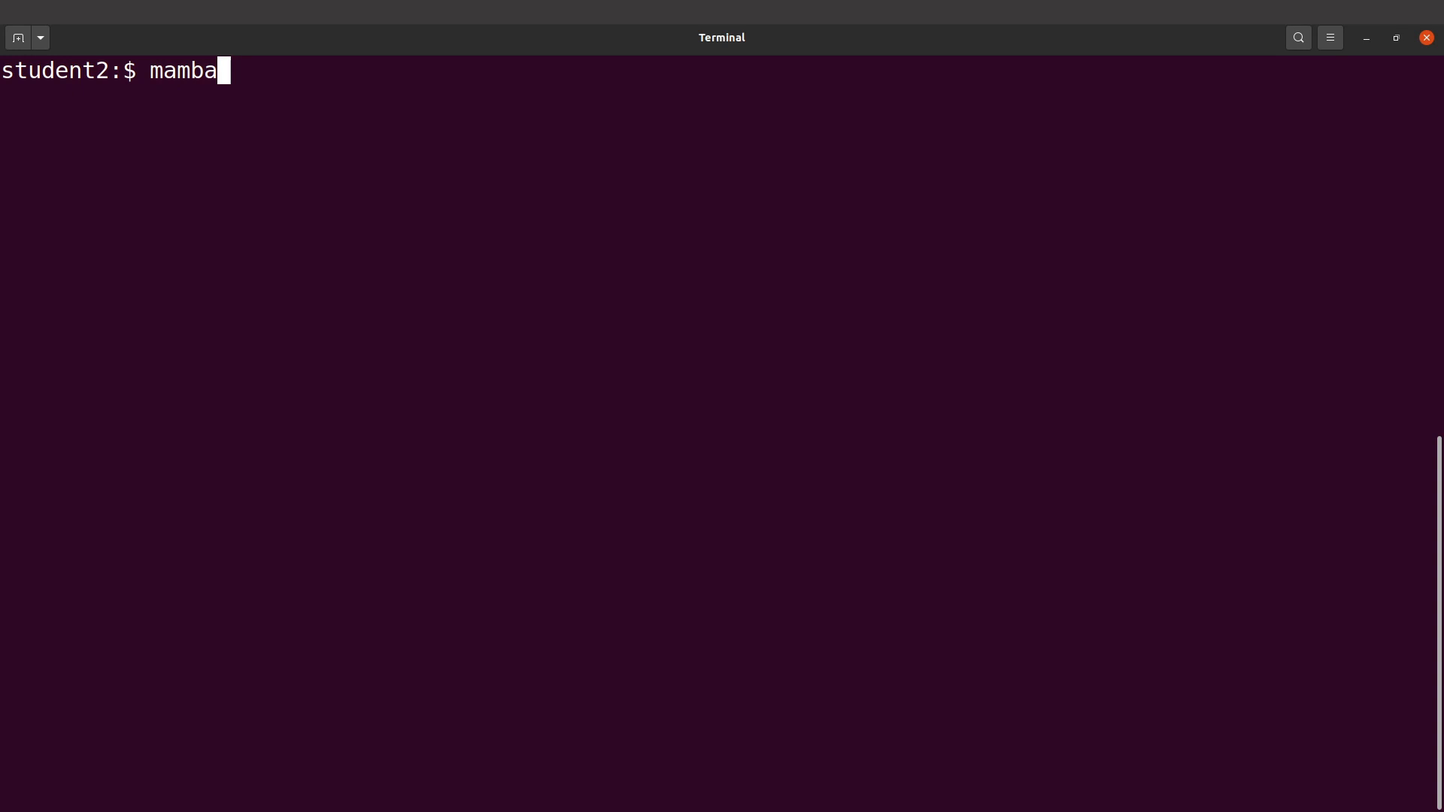
{"action": "key", "text": "BackSpace"}
{"action": "key", "text": "BackSpace"}
{"action": "key", "text": "BackSpace"}
{"action": "key", "text": "BackSpace"}
{"action": "key", "text": "BackSpace"}
{"action": "type", "text": "micro"}
{"action": "type", "text": "mamb"}
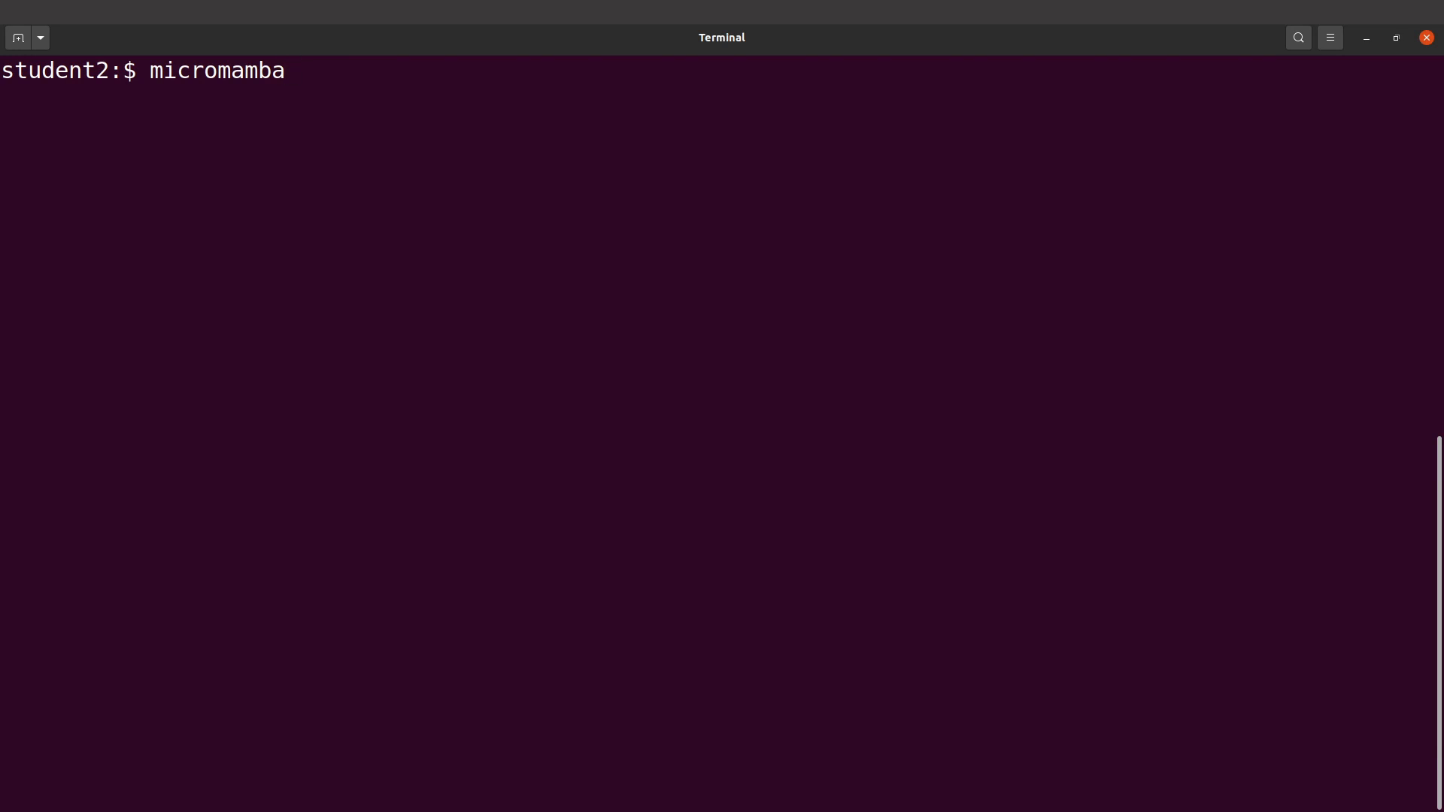
{"action": "key", "text": "BackSpace"}
{"action": "key", "text": "BackSpace"}
{"action": "key", "text": "BackSpace"}
{"action": "key", "text": "BackSpace"}
{"action": "key", "text": "BackSpace"}
{"action": "key", "text": "BackSpace"}
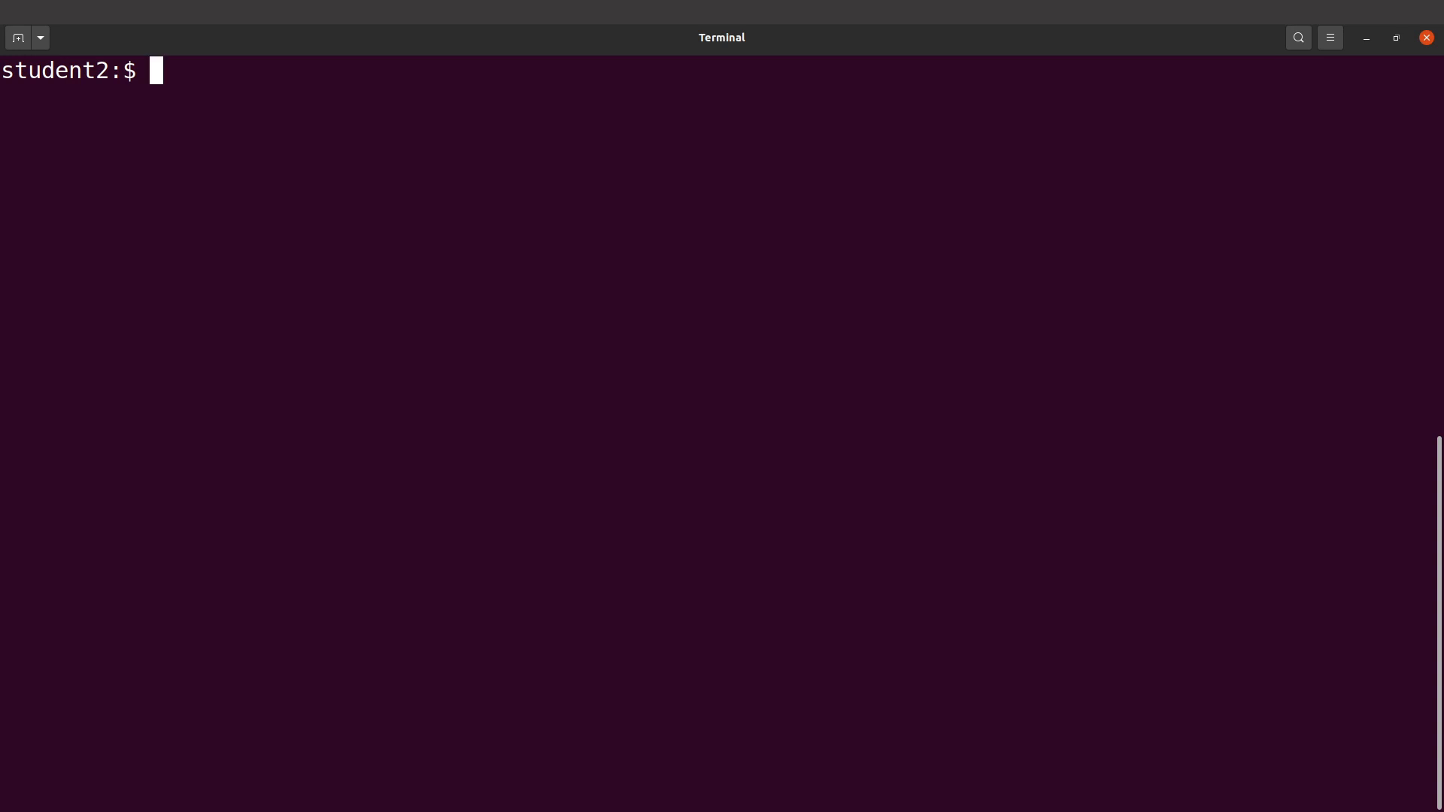
{"action": "type", "text": "mamba c"}
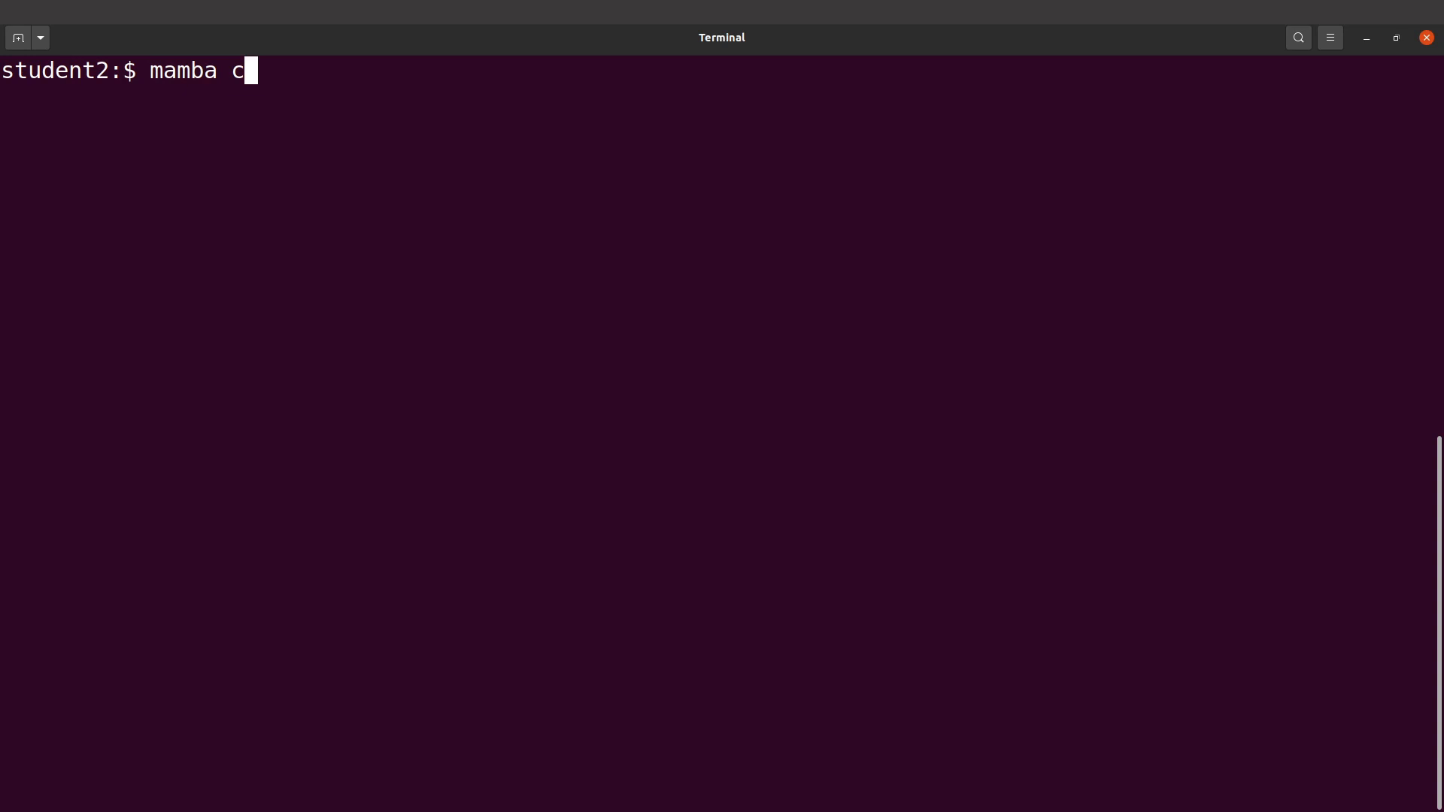
{"action": "type", "text": "reate -n "}
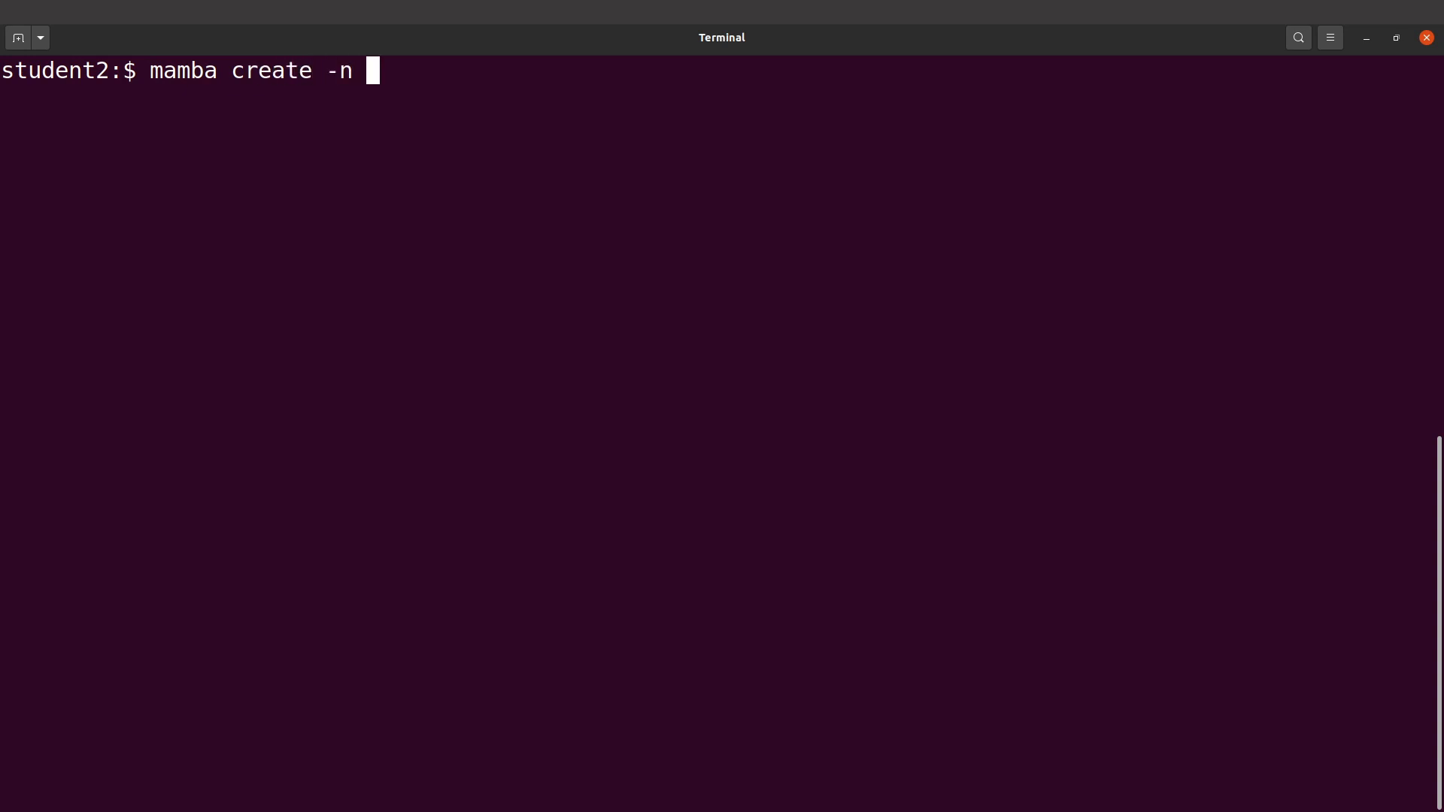
{"action": "type", "text": "trimmi"}
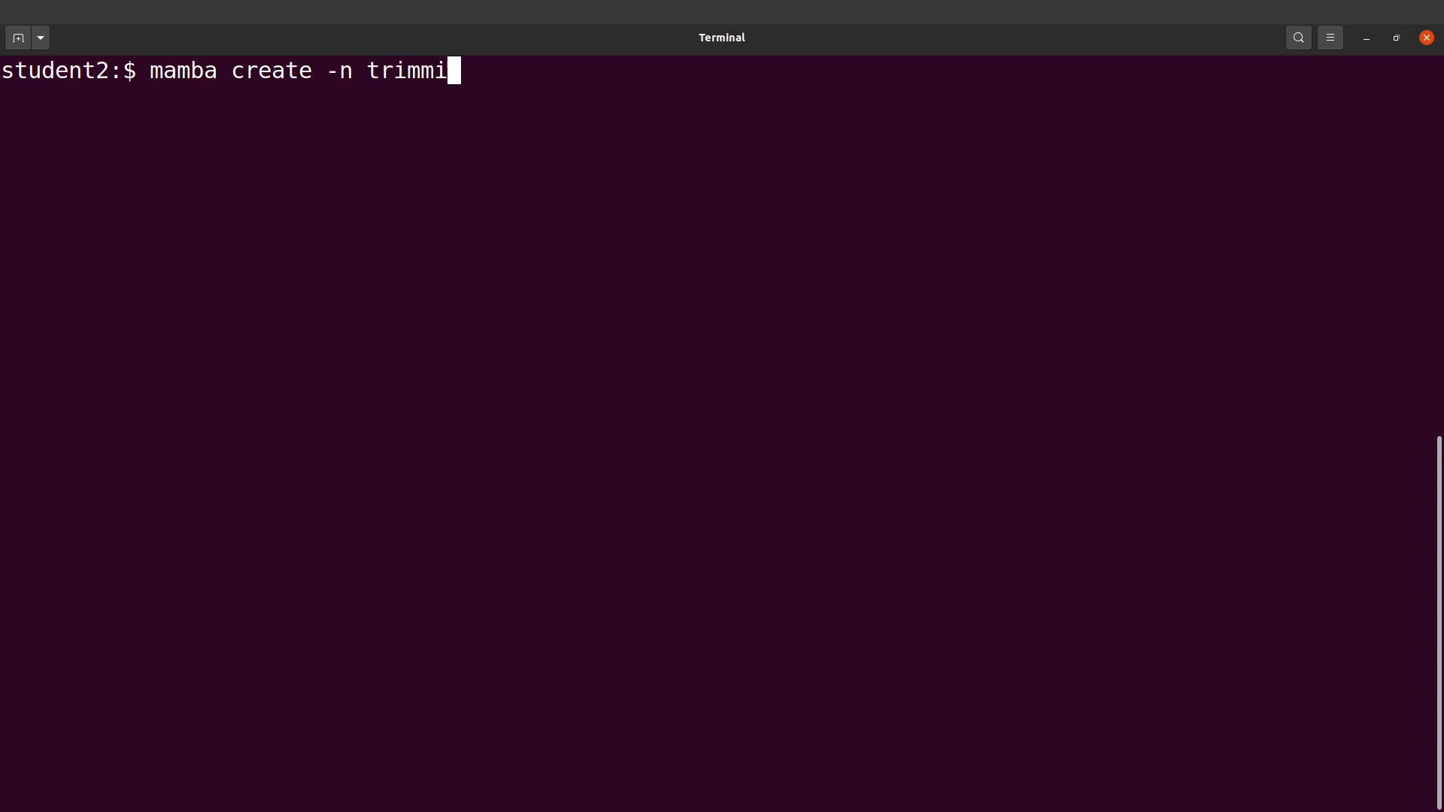
{"action": "type", "text": "ng "}
{"action": "type", "text": "-c"}
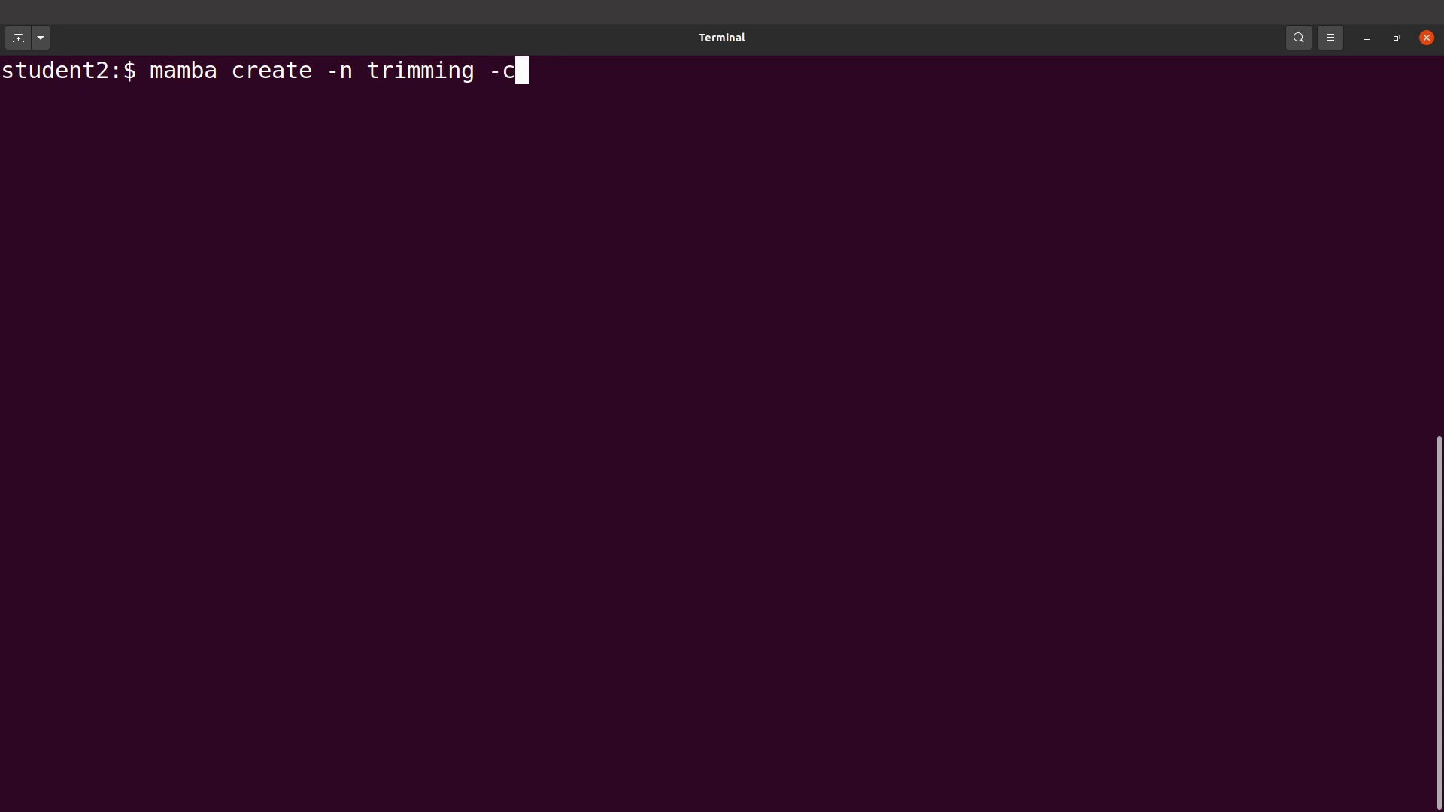
{"action": "type", "text": " bioconda"}
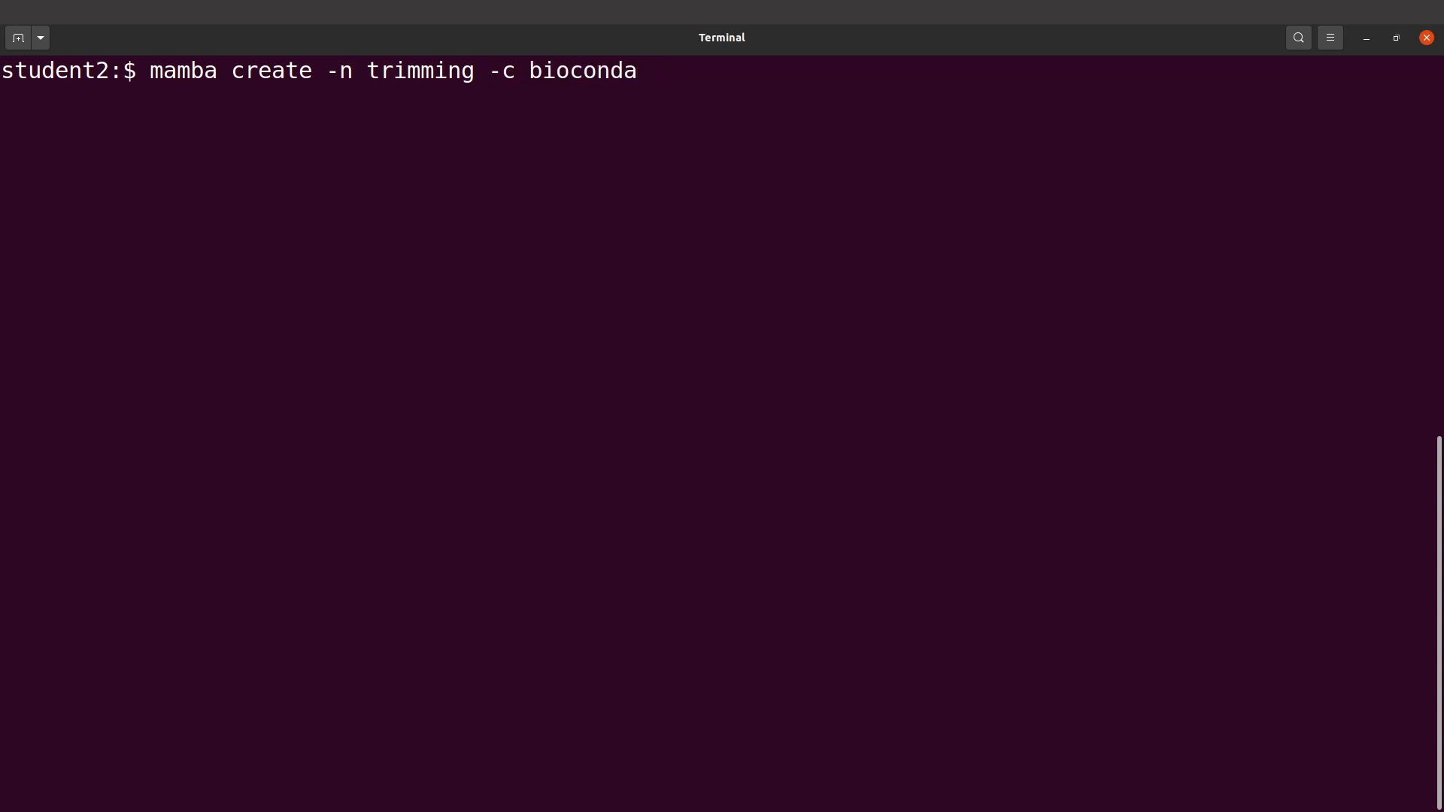
{"action": "type", "text": " -c co"}
{"action": "type", "text": "nda-for"}
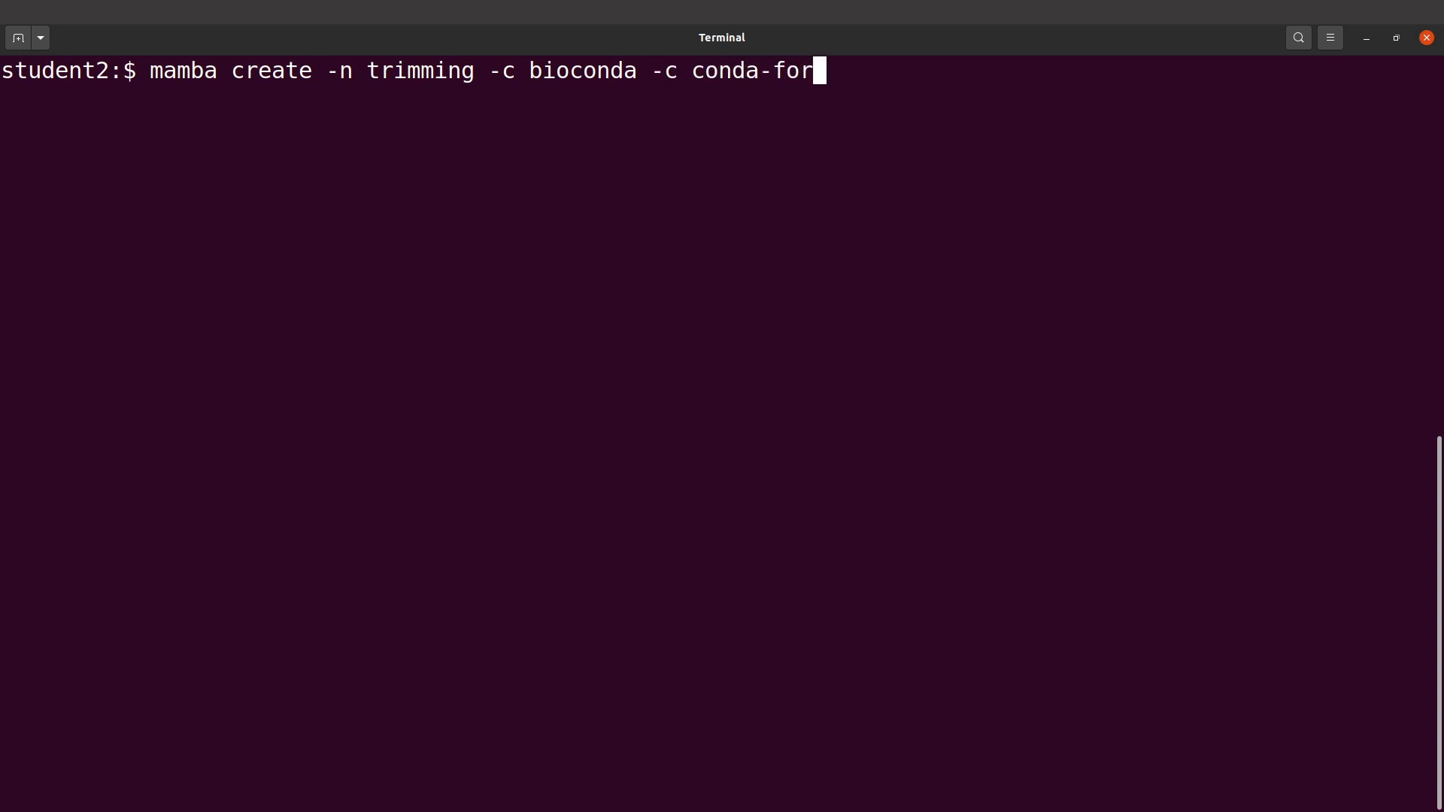
{"action": "type", "text": "ge -c de"}
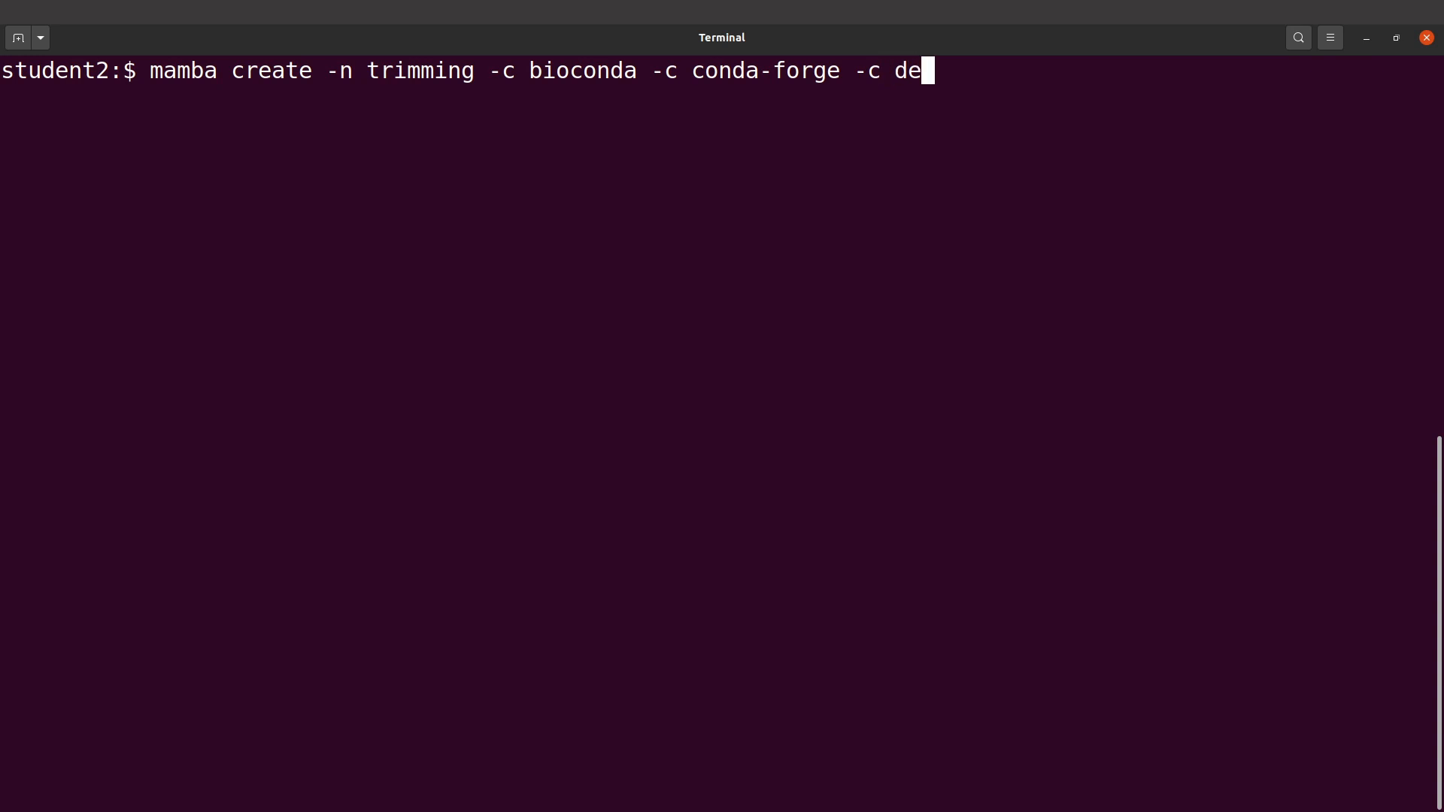
{"action": "type", "text": "faults "}
{"action": "type", "text": "tri"}
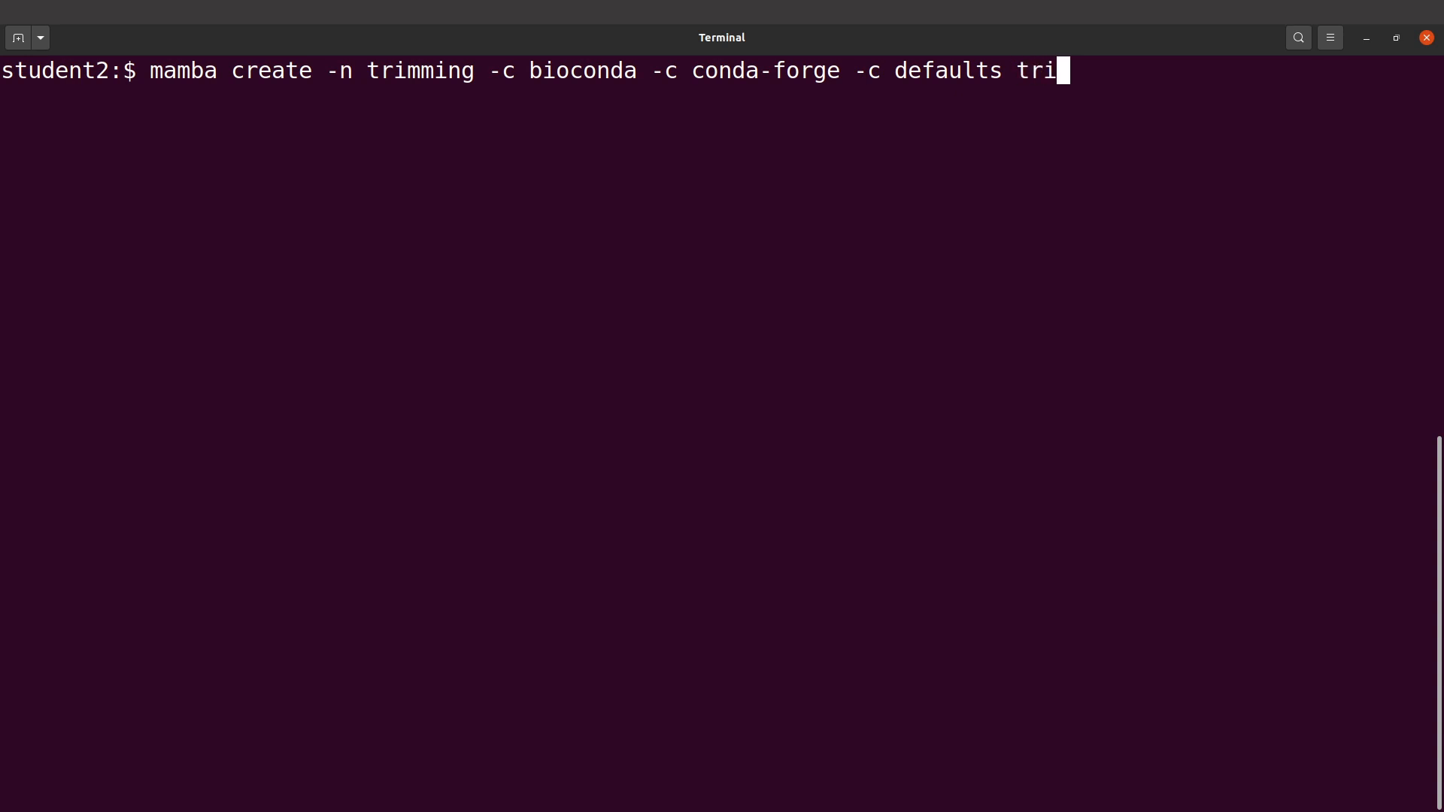
{"action": "type", "text": "mmomatic"}
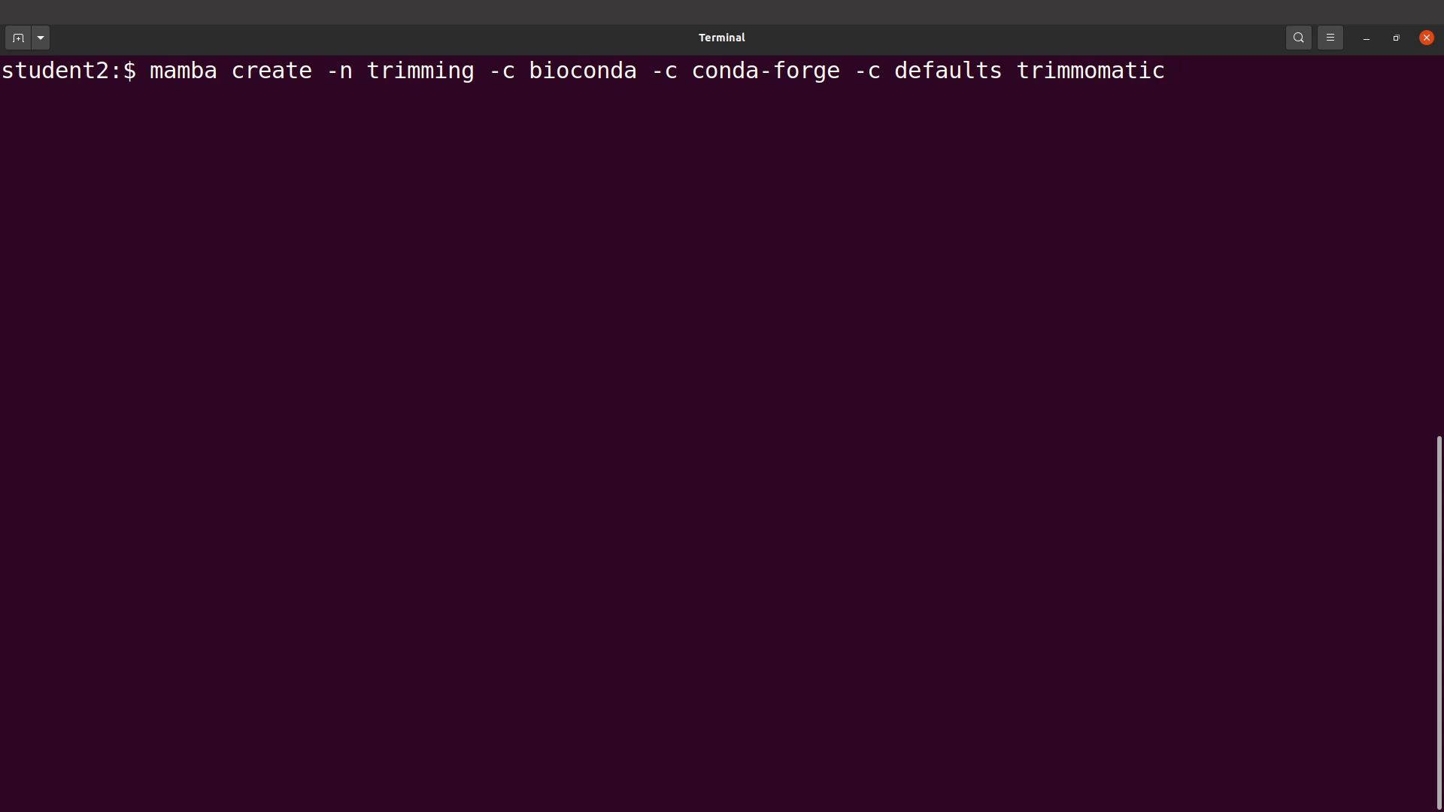
- Run 'mamba create -n trimming -c bioconda -c conda-forge -c defaults trimmomatic'
{"action": "key", "text": "Return"}
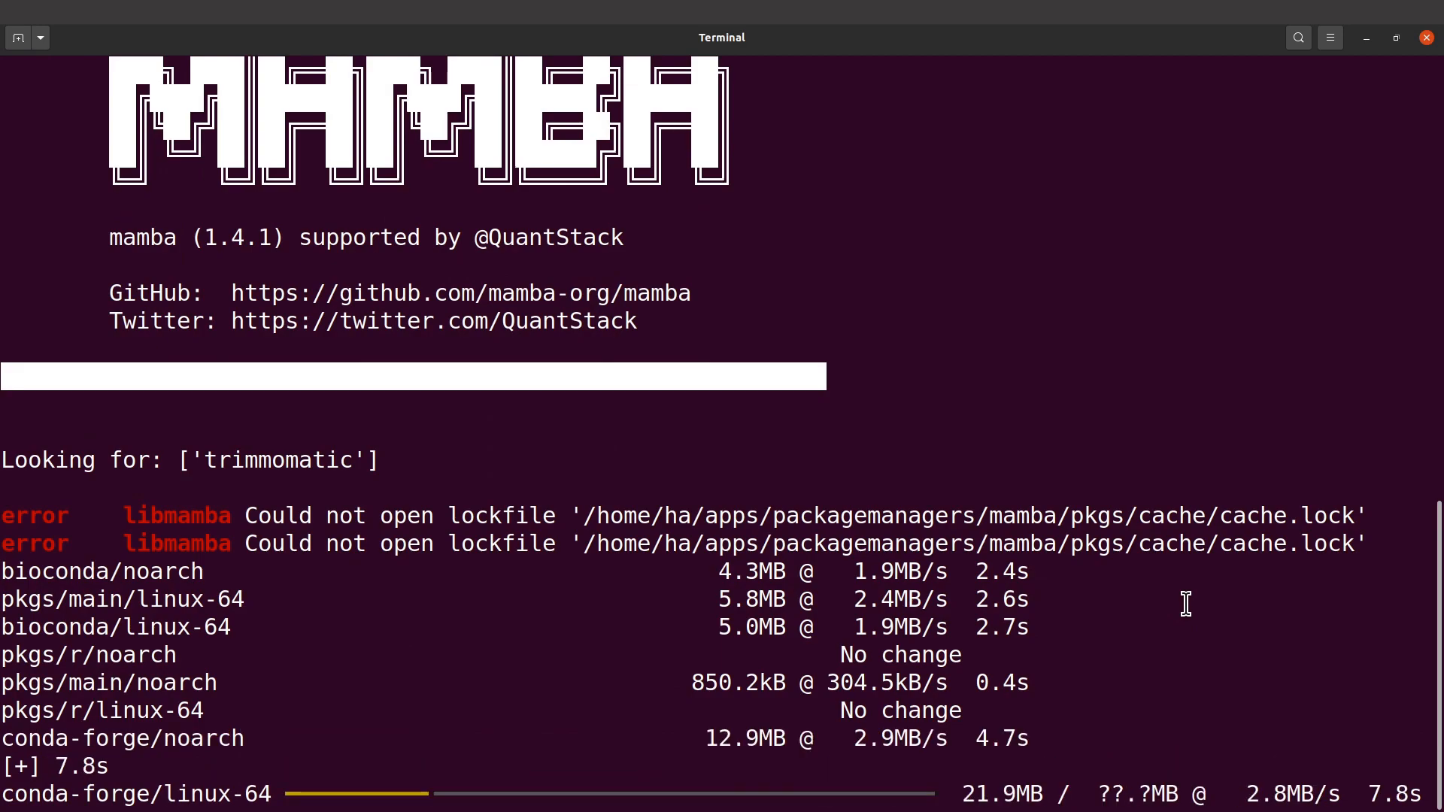
{"action": "scroll", "coordinate": [1110, 564], "scroll_direction": "up", "scroll_amount": 5}
{"action": "scroll", "coordinate": [1109, 564], "scroll_direction": "up", "scroll_amount": 5}
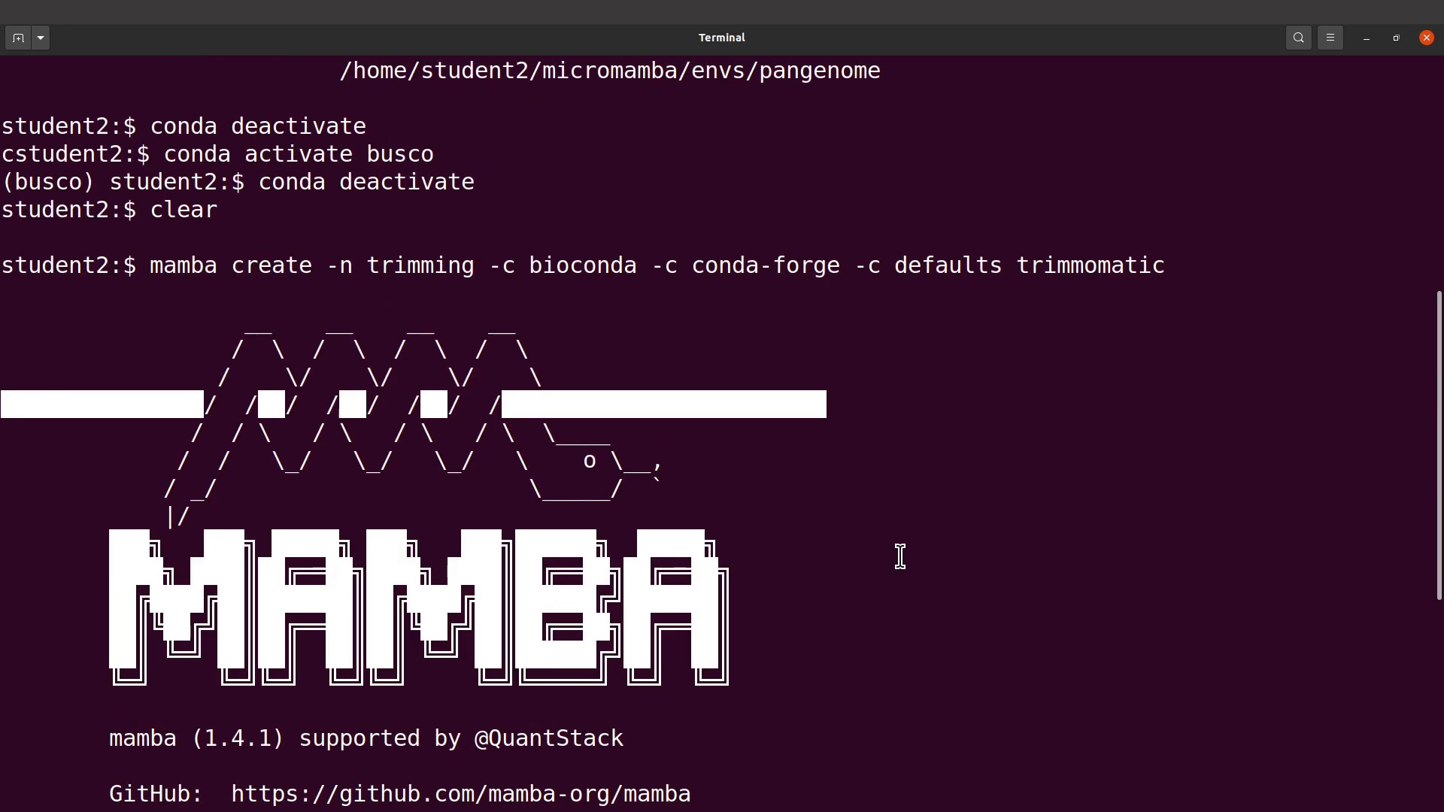
{"action": "scroll", "coordinate": [900, 552], "scroll_direction": "down", "scroll_amount": 1}
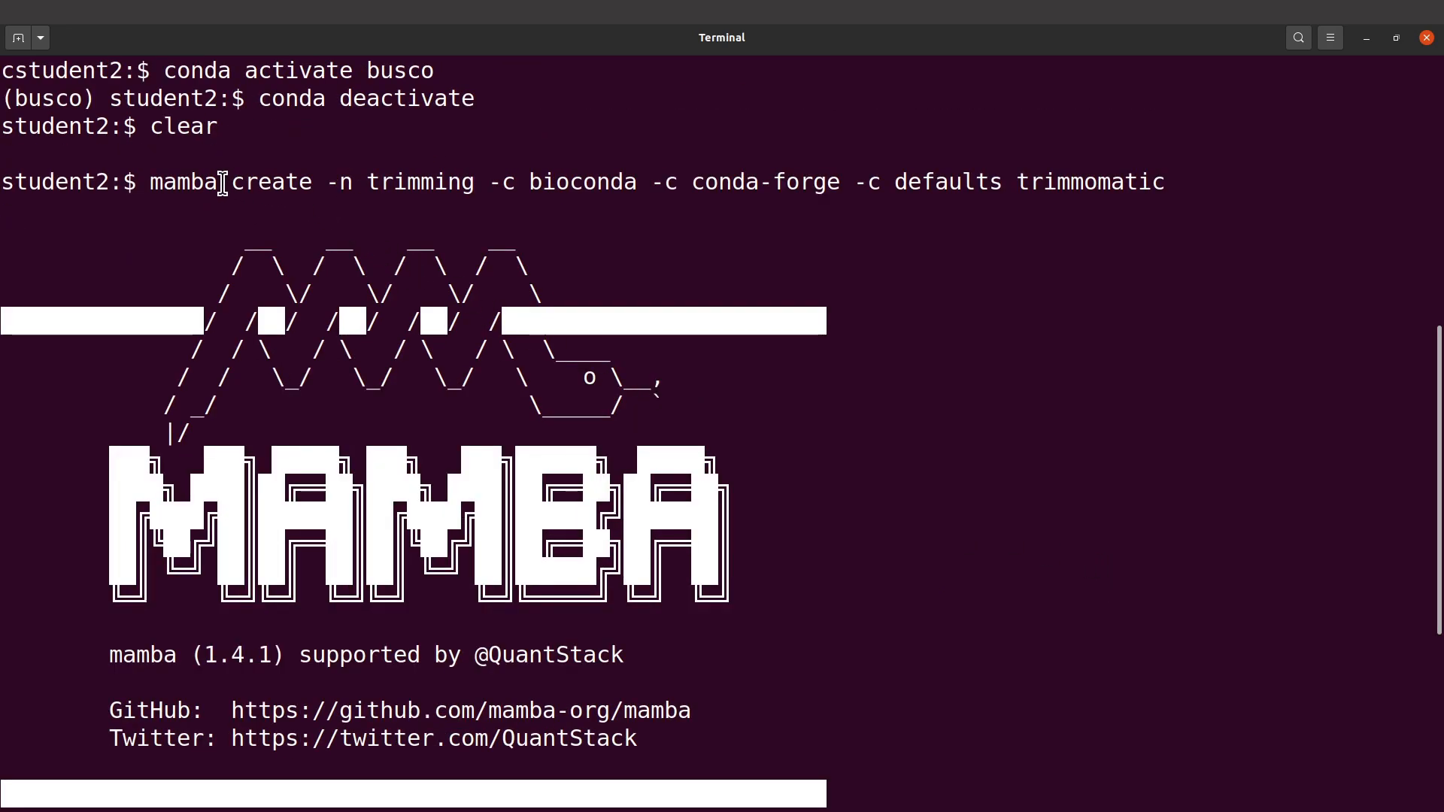
- Highlight the word mamba in the command while the solver lists 79 packages, then deselect it
{"action": "left_click_drag", "start_coordinate": [218, 182], "coordinate": [152, 181]}
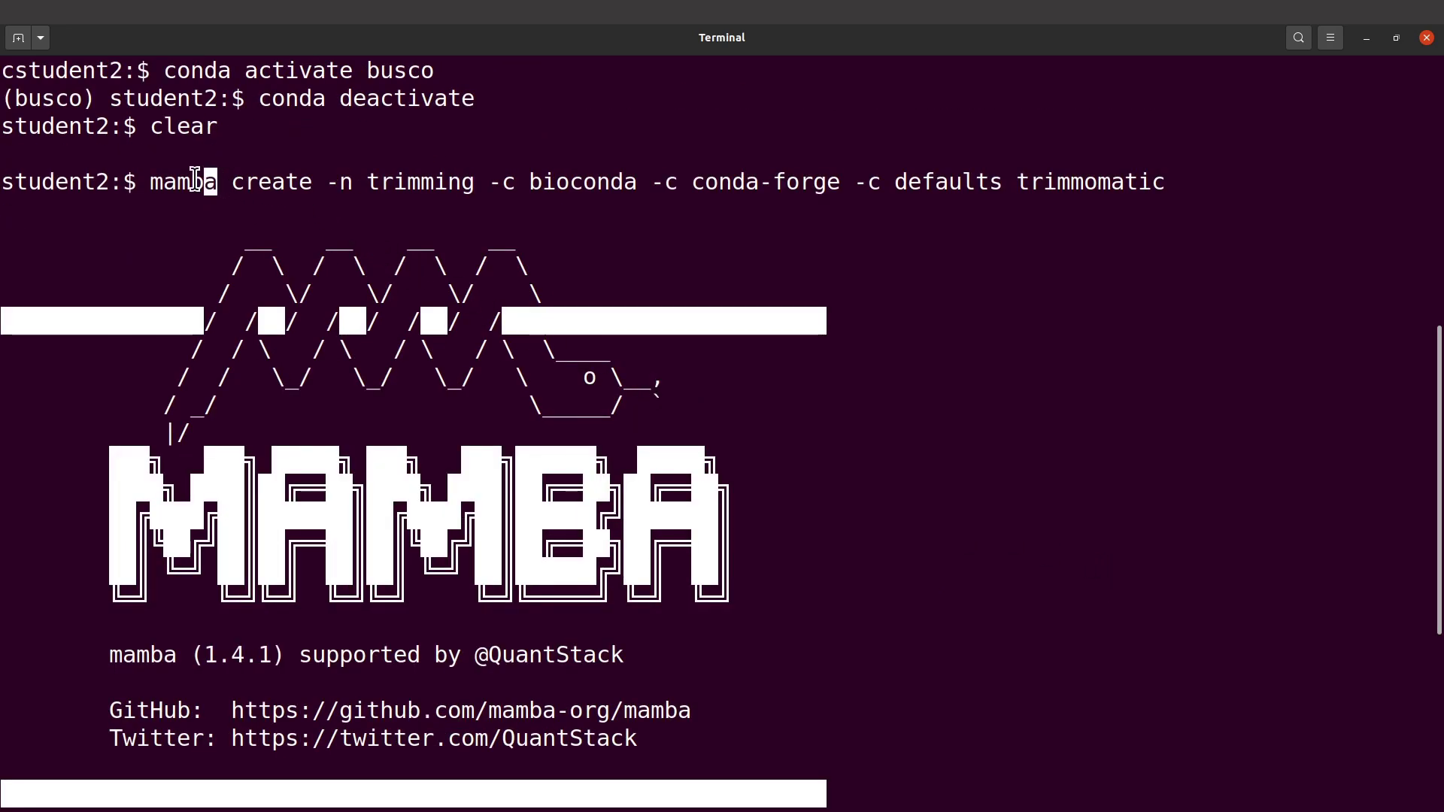
{"action": "left_click", "coordinate": [152, 182]}
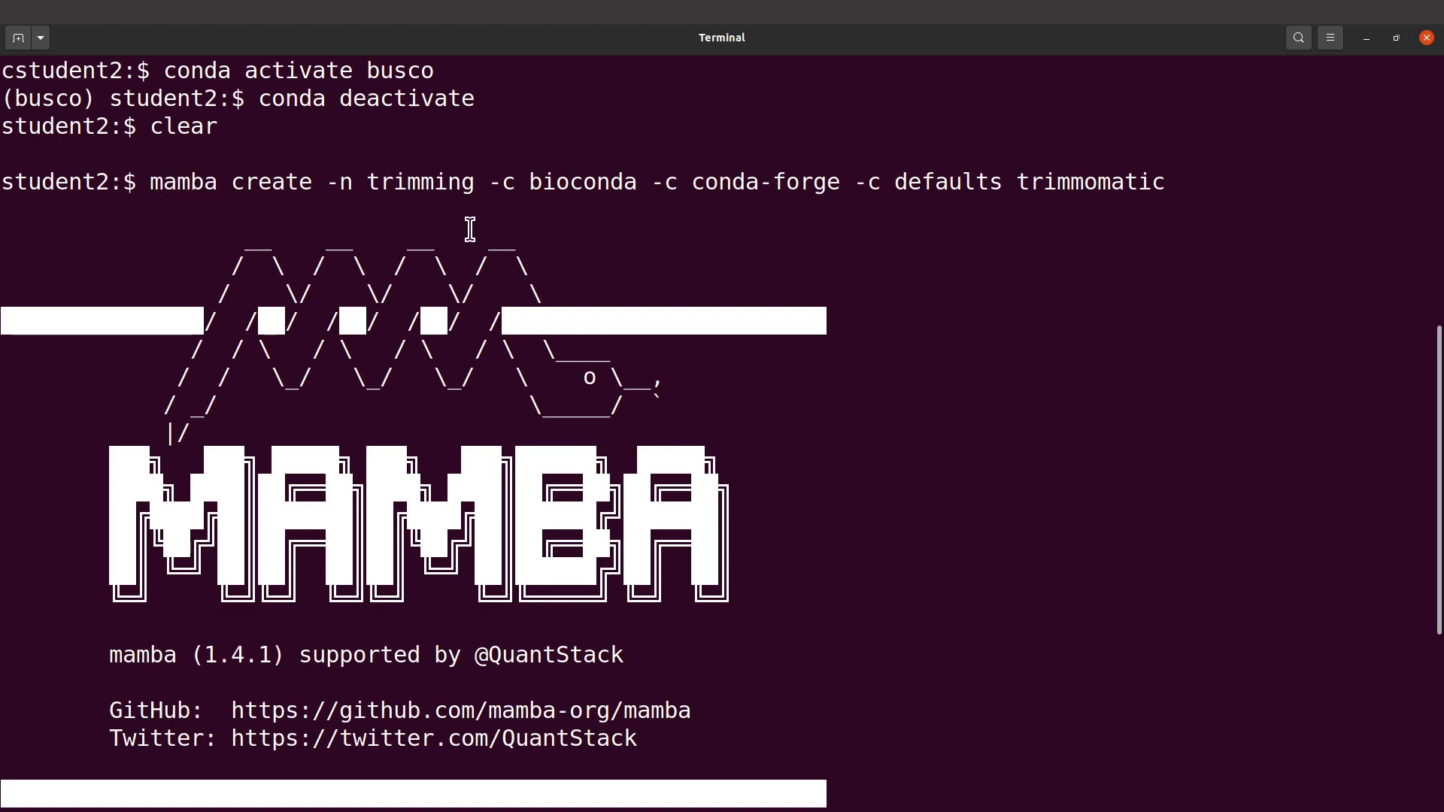
{"action": "scroll", "coordinate": [1433, 486], "scroll_direction": "down", "scroll_amount": 4}
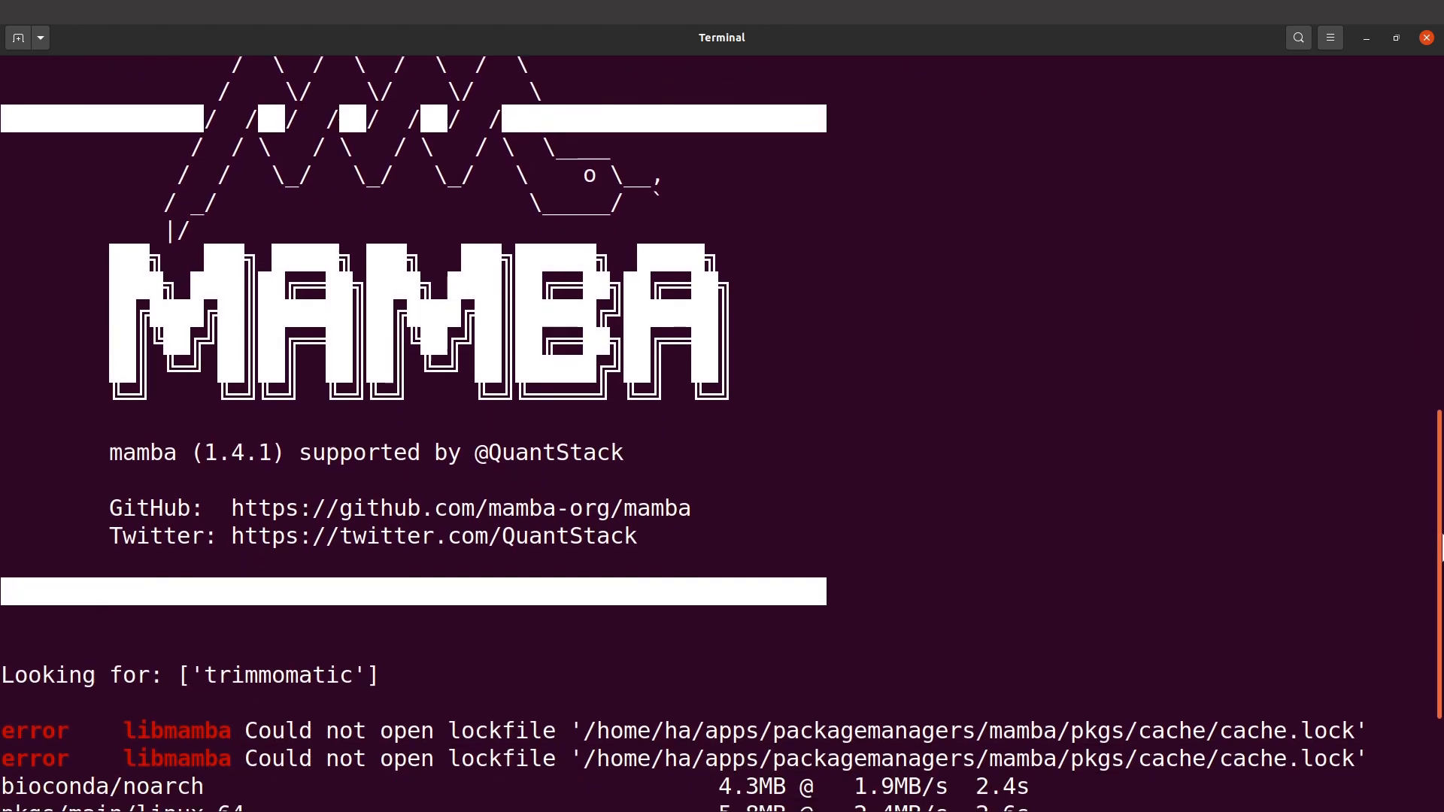
{"action": "scroll", "coordinate": [1433, 564], "scroll_direction": "down", "scroll_amount": 3}
{"action": "scroll", "coordinate": [1266, 734], "scroll_direction": "down", "scroll_amount": 10}
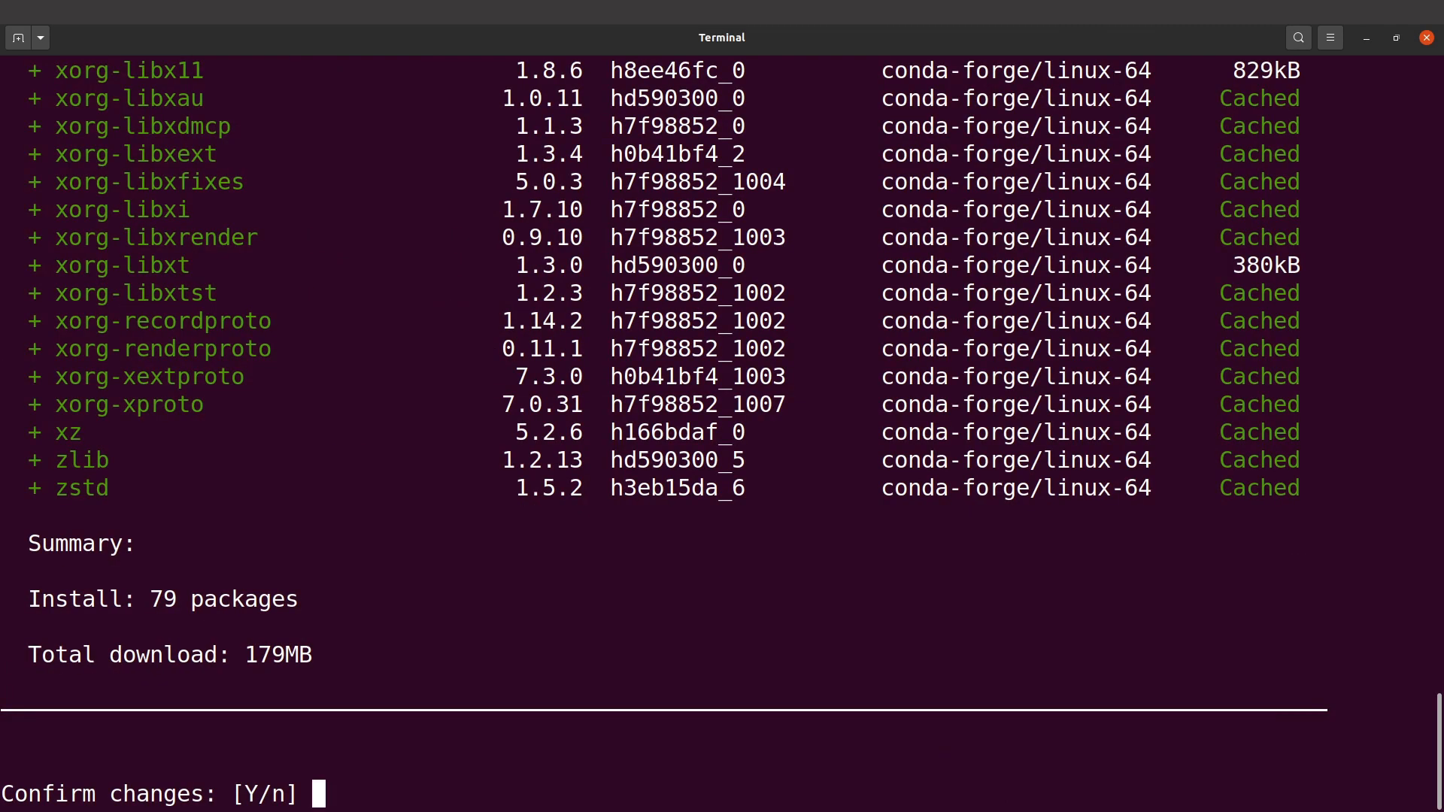
{"action": "type", "text": "y"}
- Confirm the 79-package install so the trimming environment is created
{"action": "key", "text": "Return"}
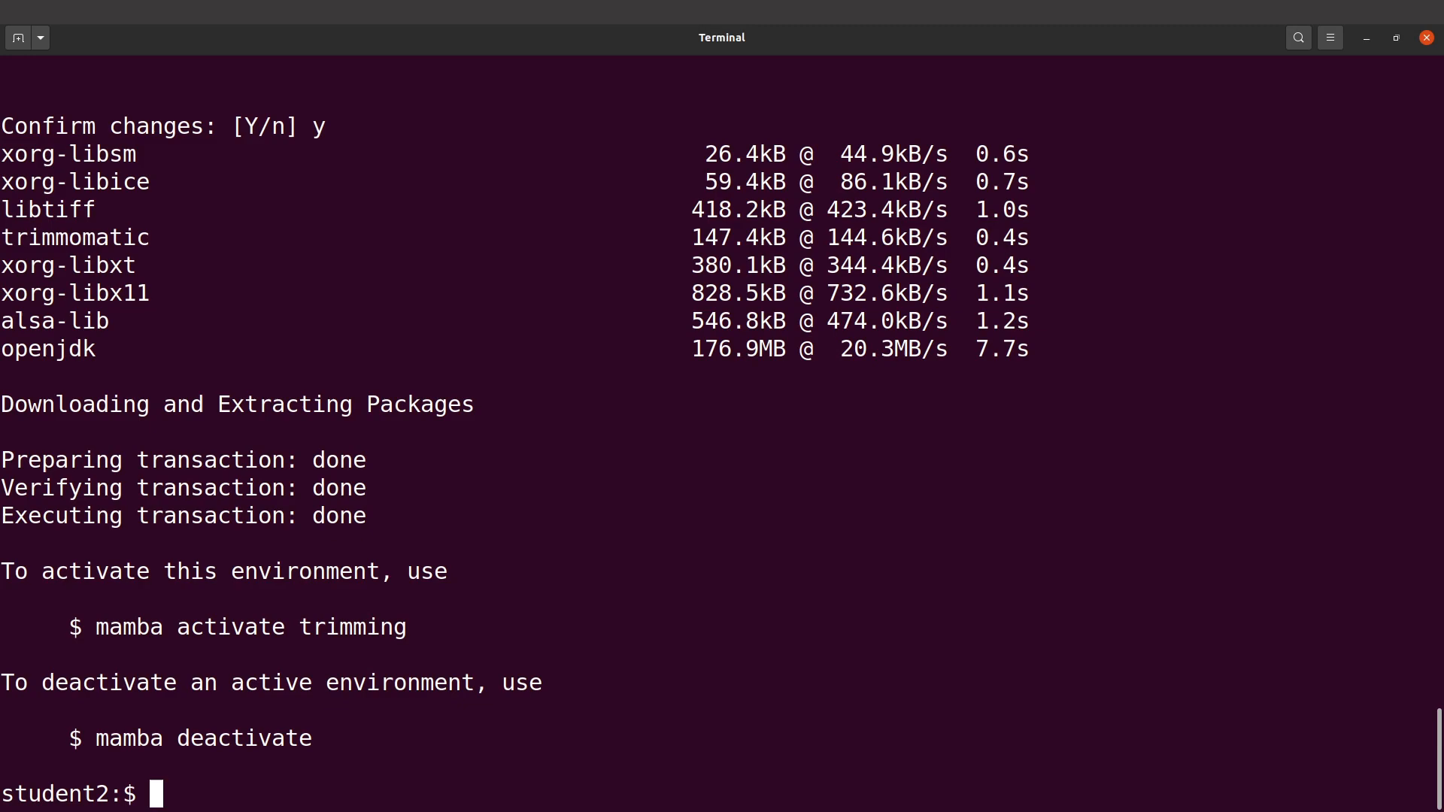
- Run 'mamba activate trimming' so the prompt shows (trimming)
{"action": "left_click_drag", "start_coordinate": [299, 626], "coordinate": [403, 659]}
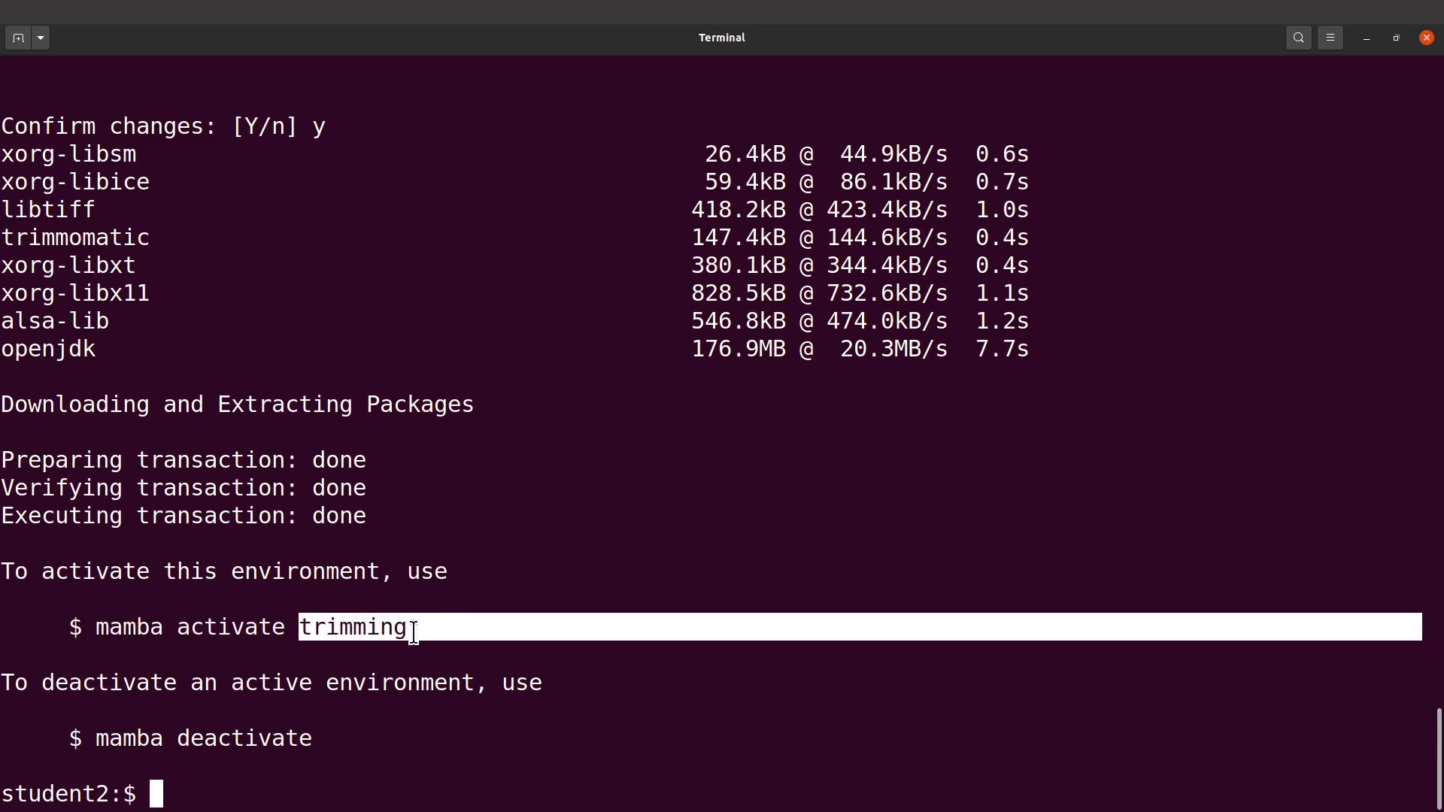
{"action": "type", "text": "mam"}
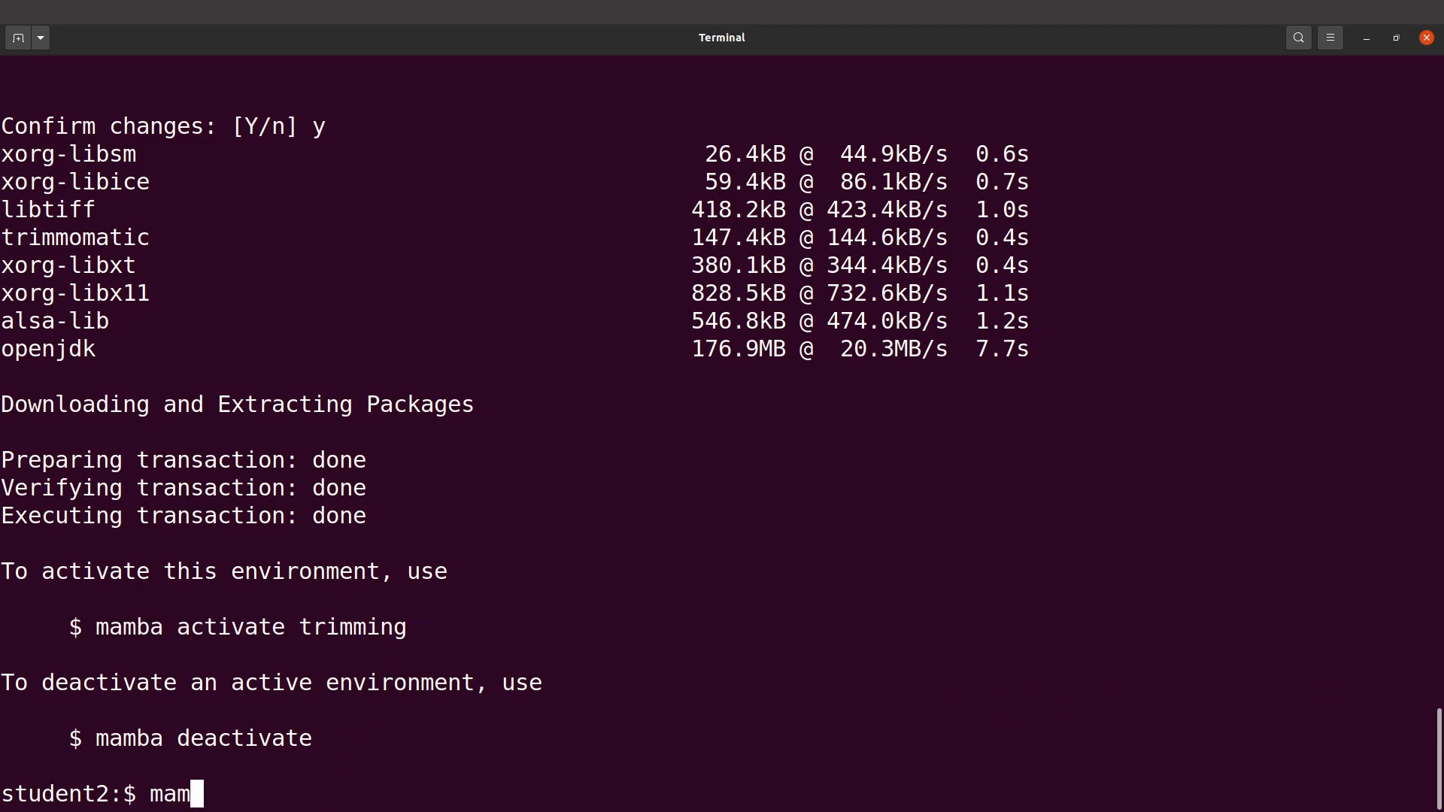
{"action": "type", "text": "ba acti"}
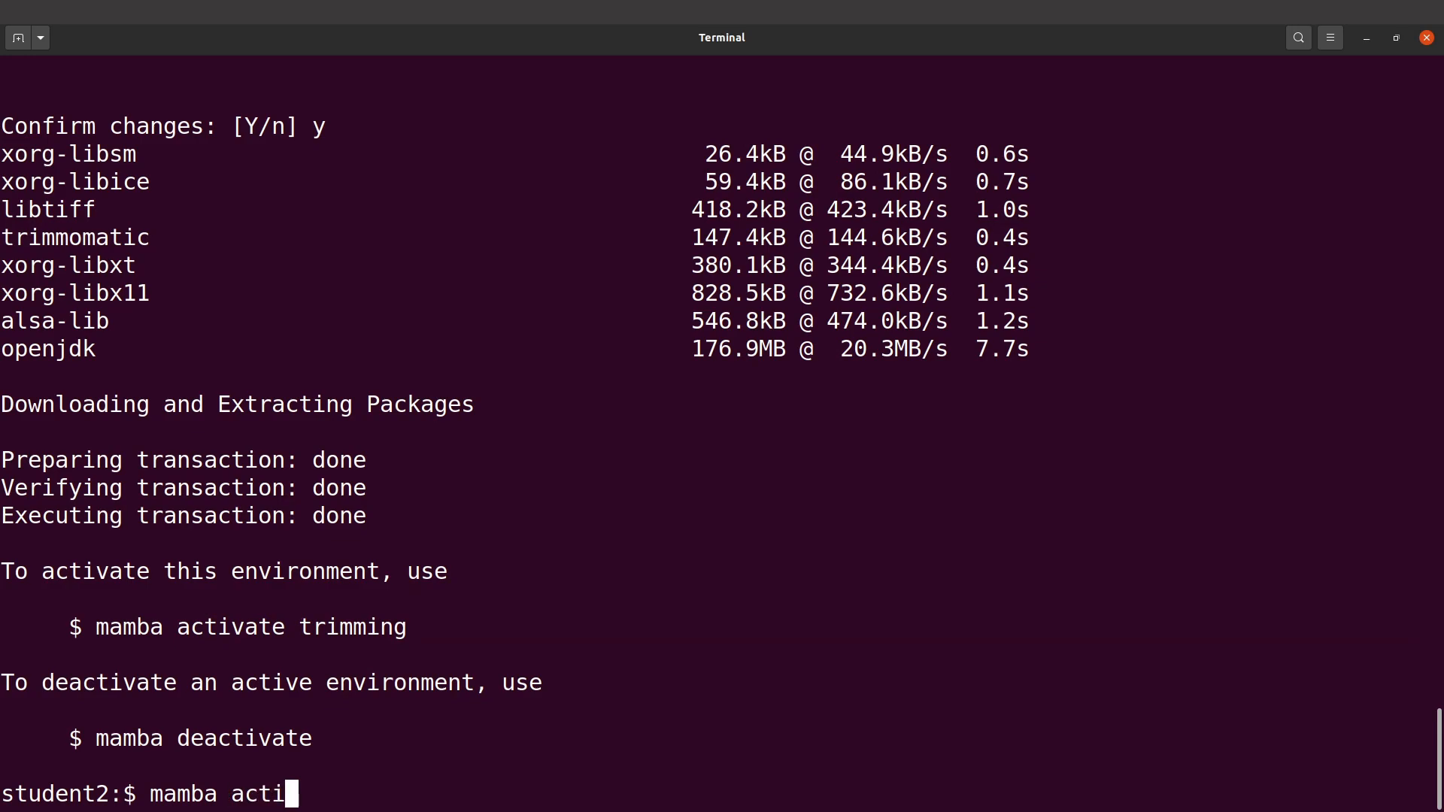
{"action": "type", "text": "vate trim"}
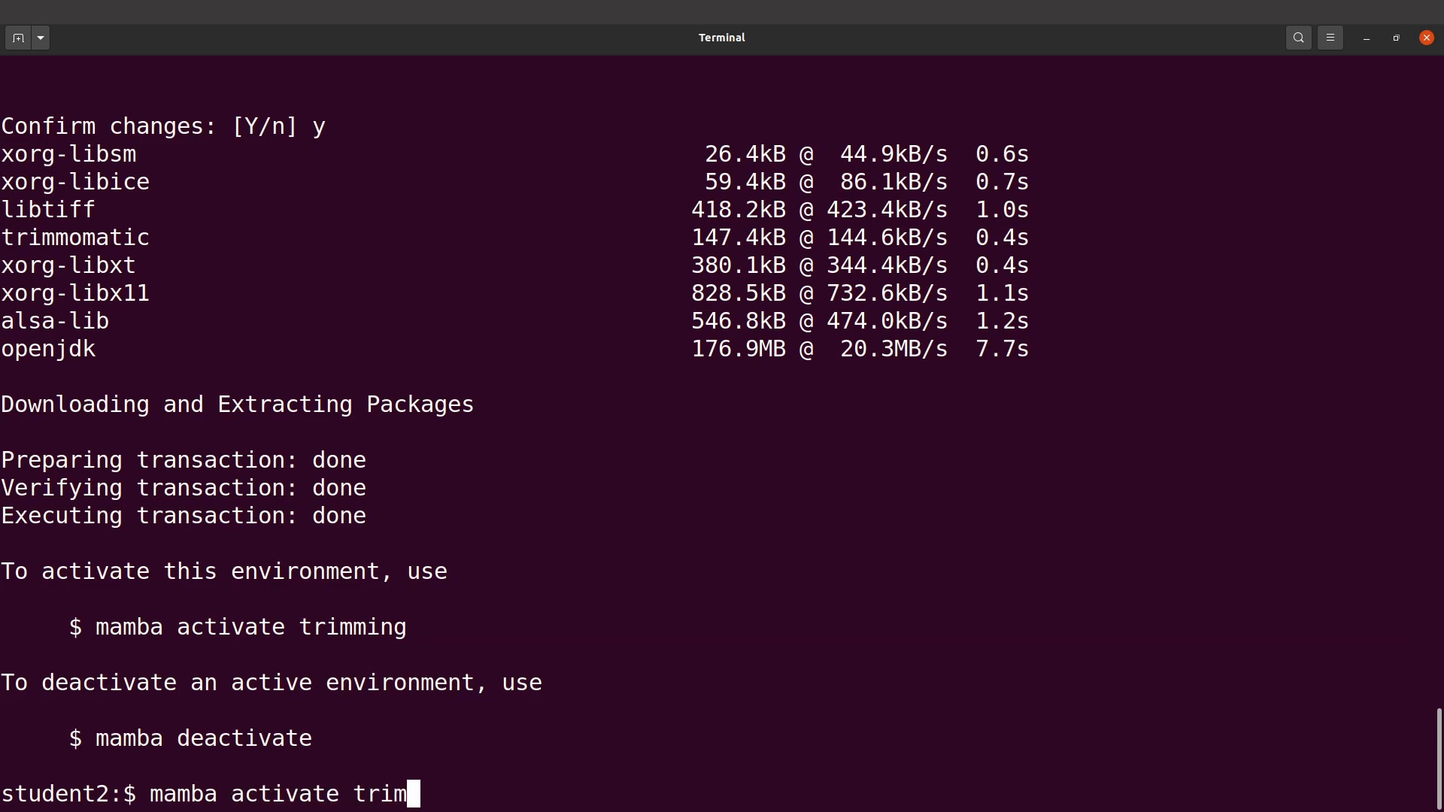
{"action": "type", "text": "ming"}
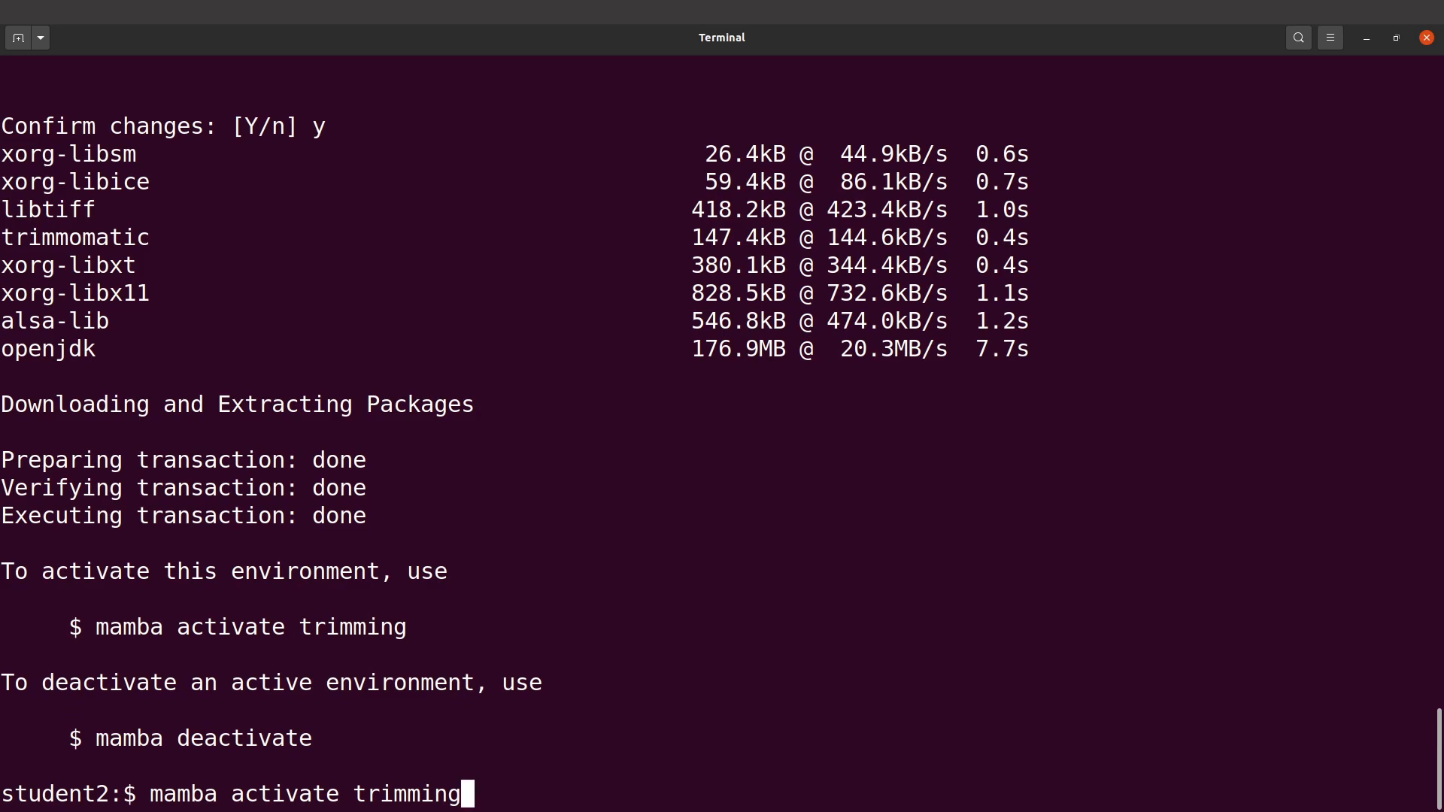
{"action": "key", "text": "Return"}
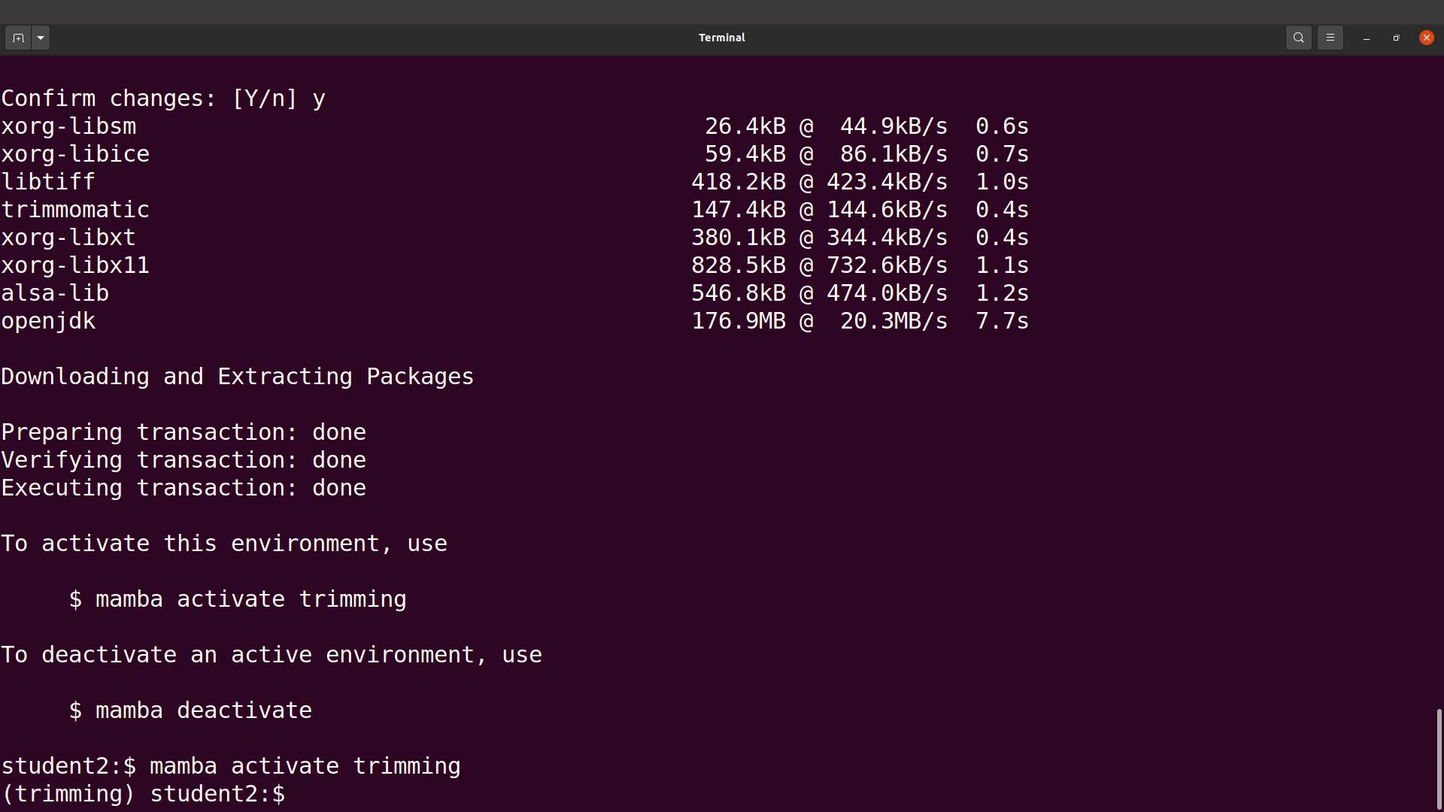
{"action": "type", "text": "clear"}
- Clear the screen and run trimmomatic to print its PE/SE usage help
{"action": "key", "text": "Return"}
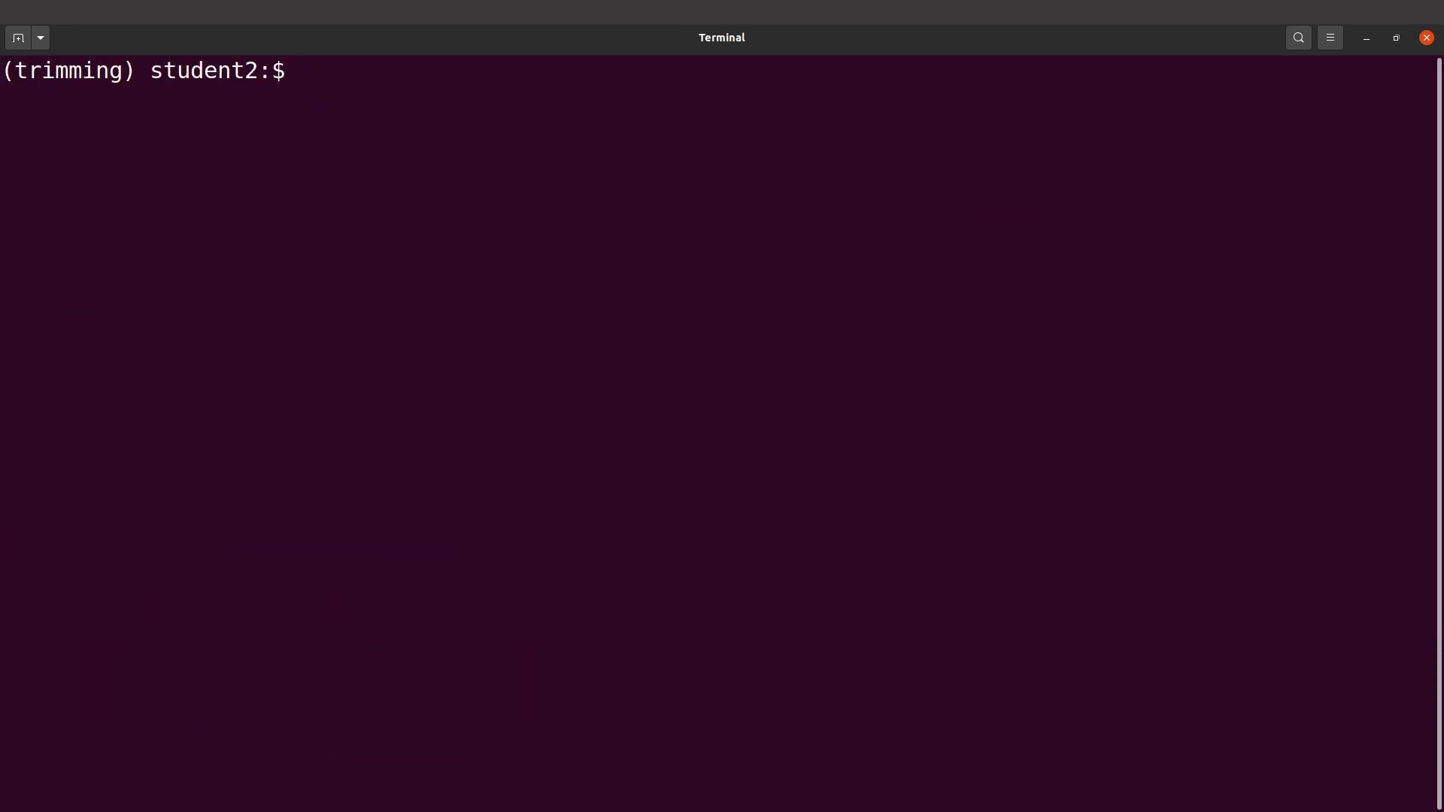
{"action": "type", "text": "t"}
{"action": "type", "text": "rimmoma"}
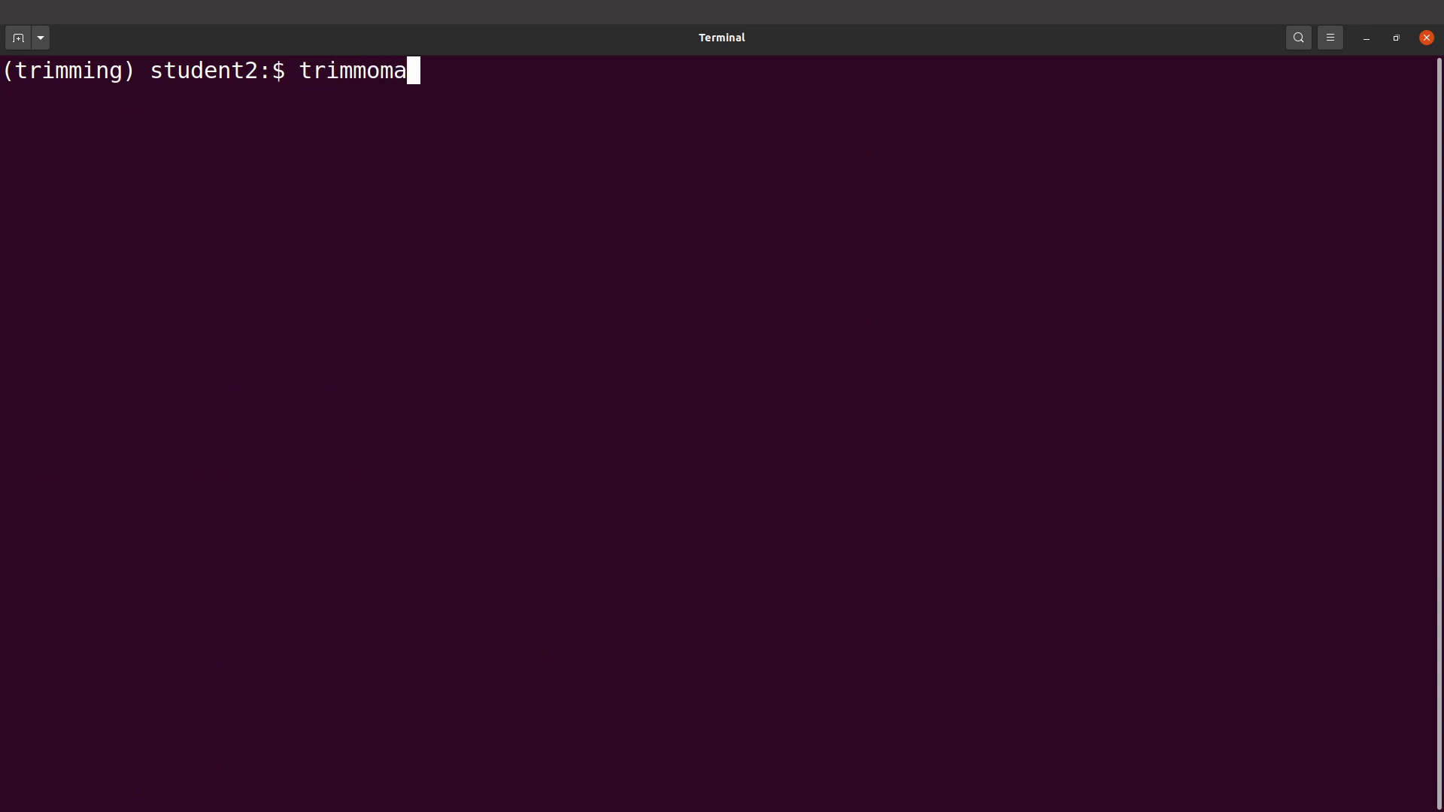
{"action": "type", "text": "tic"}
{"action": "key", "text": "Return"}
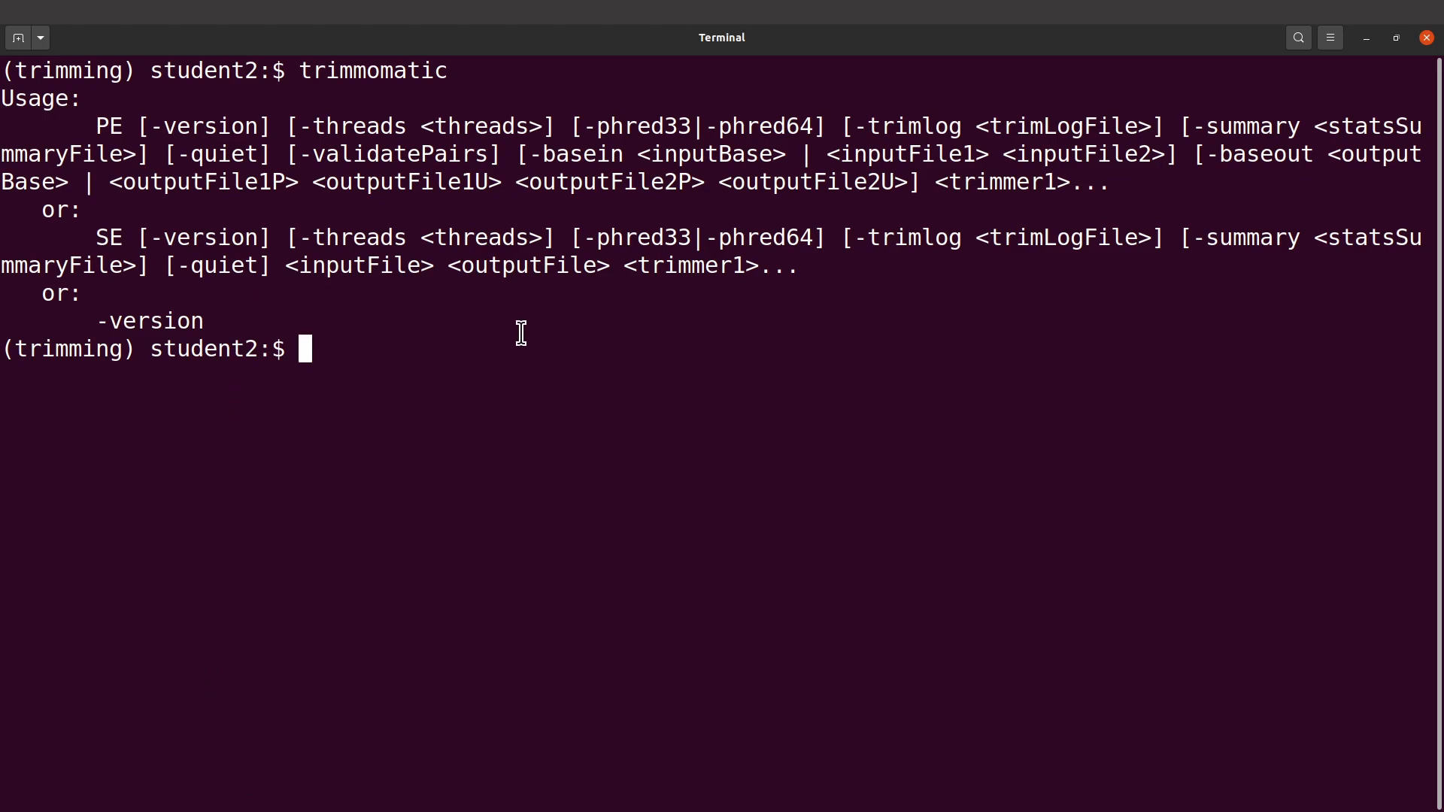
{"action": "type", "text": "co"}
{"action": "key", "text": "BackSpace"}
{"action": "key", "text": "BackSpace"}
{"action": "type", "text": "mam"}
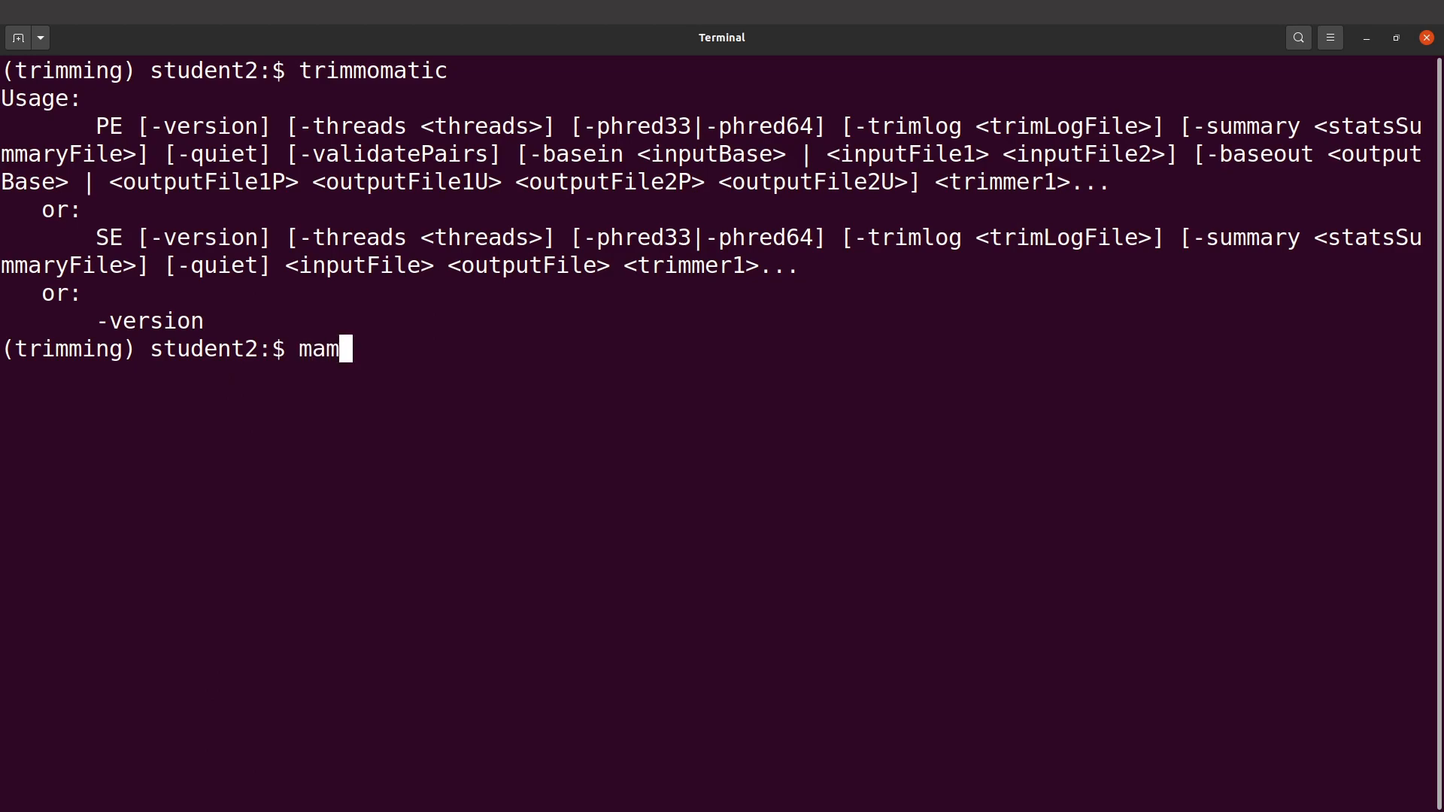
{"action": "type", "text": "ba d"}
{"action": "type", "text": "eactivate"}
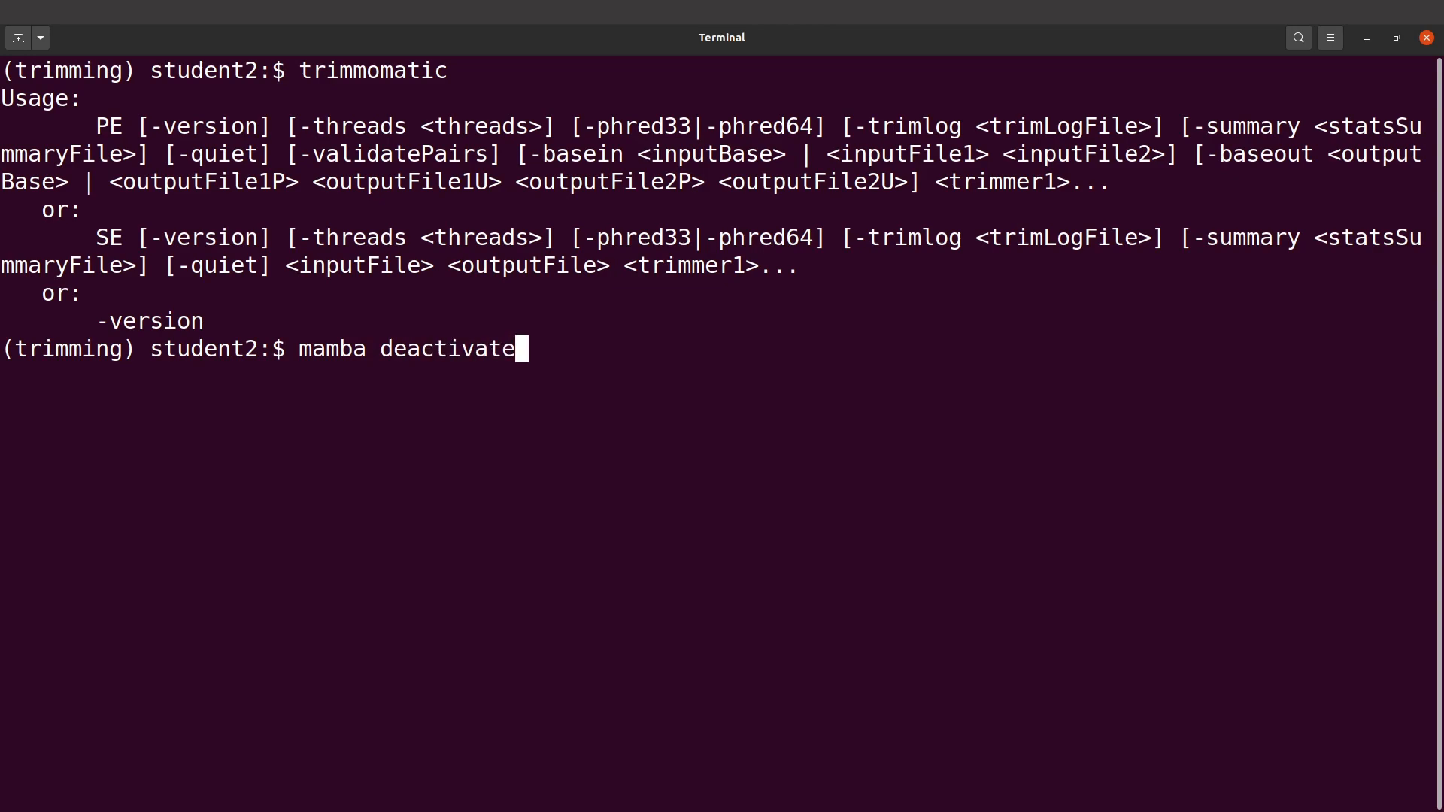
- Run 'mamba deactivate' and clear the screen back to a plain prompt
{"action": "key", "text": "Return"}
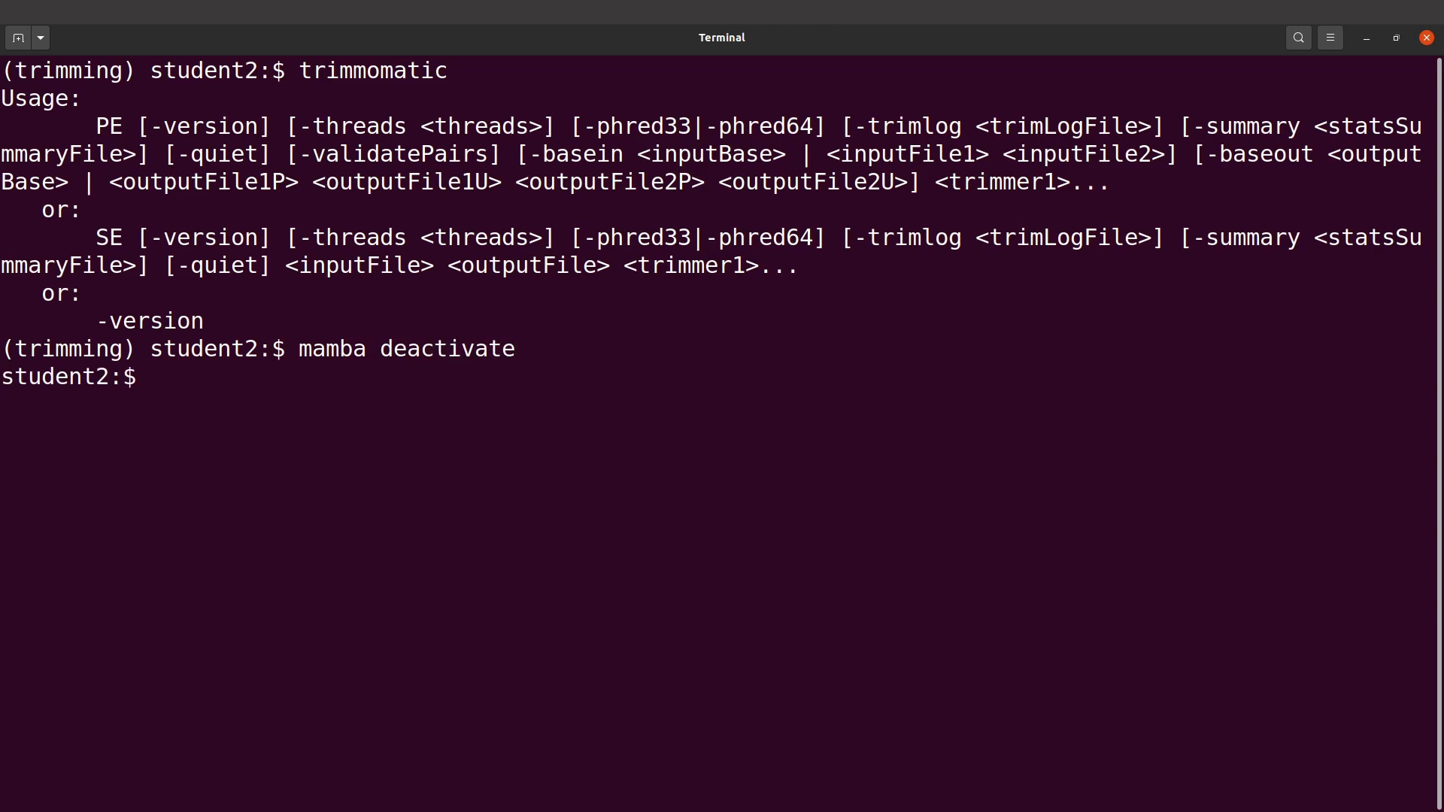
{"action": "type", "text": "clear"}
{"action": "key", "text": "Return"}
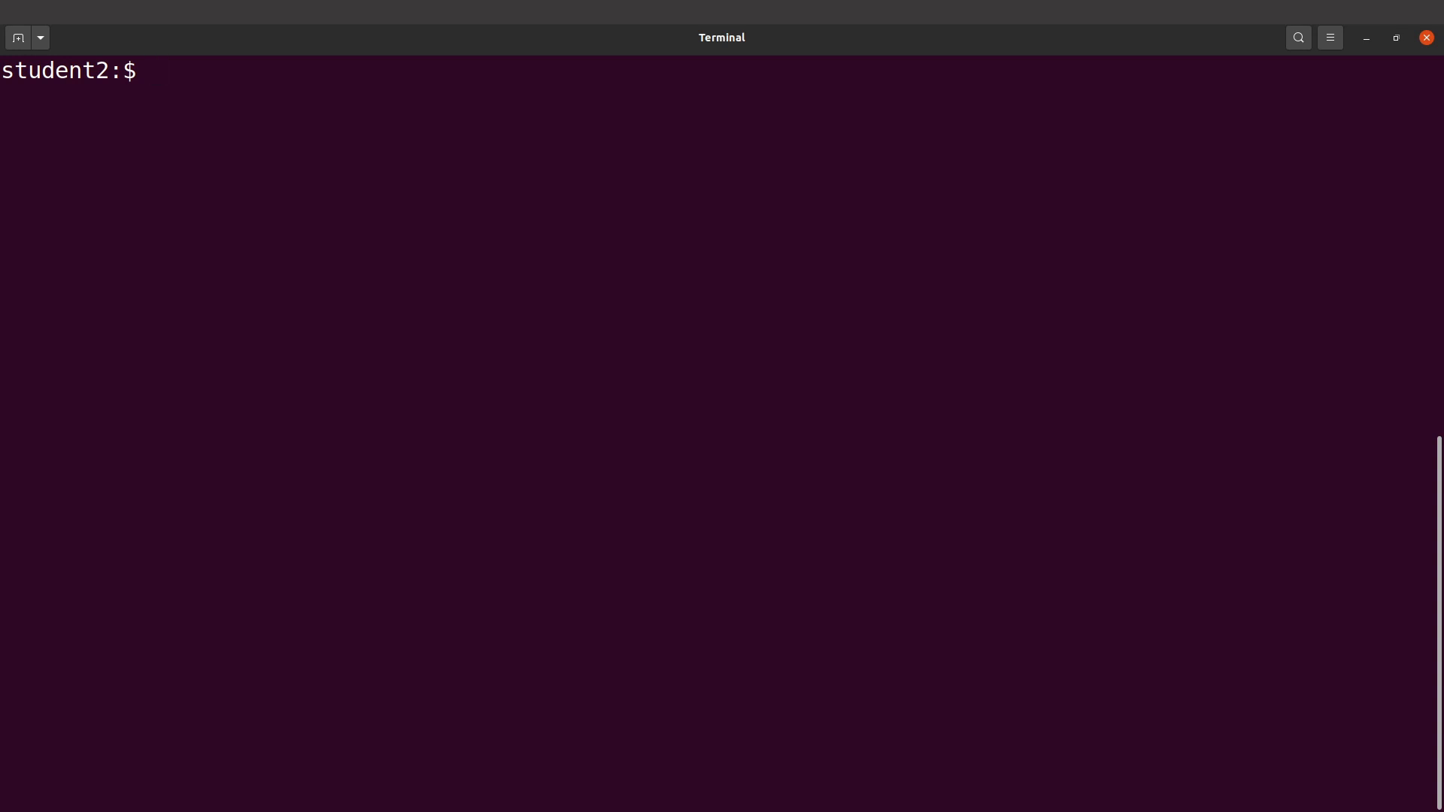
{"action": "type", "text": "mamba act"}
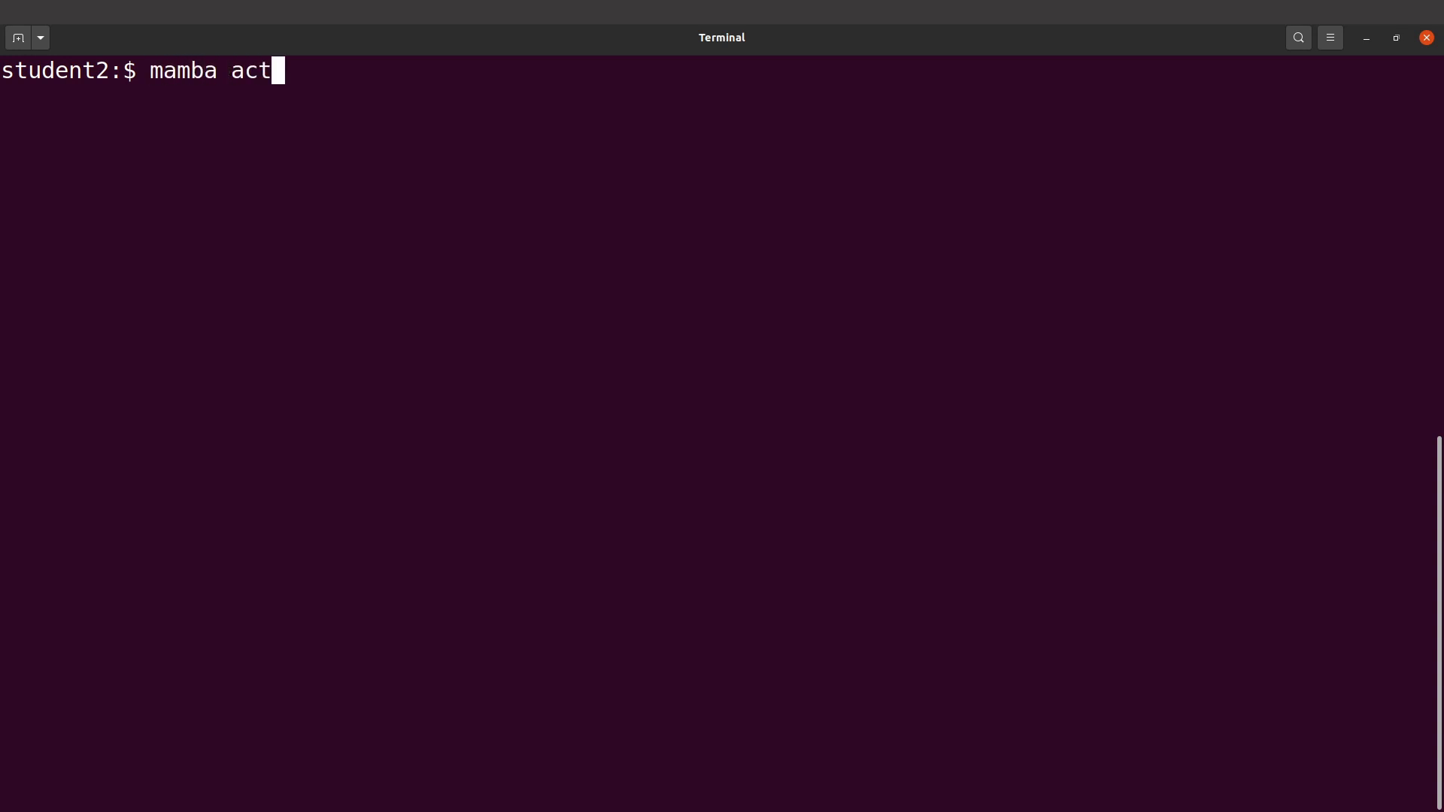
{"action": "type", "text": "ivate"}
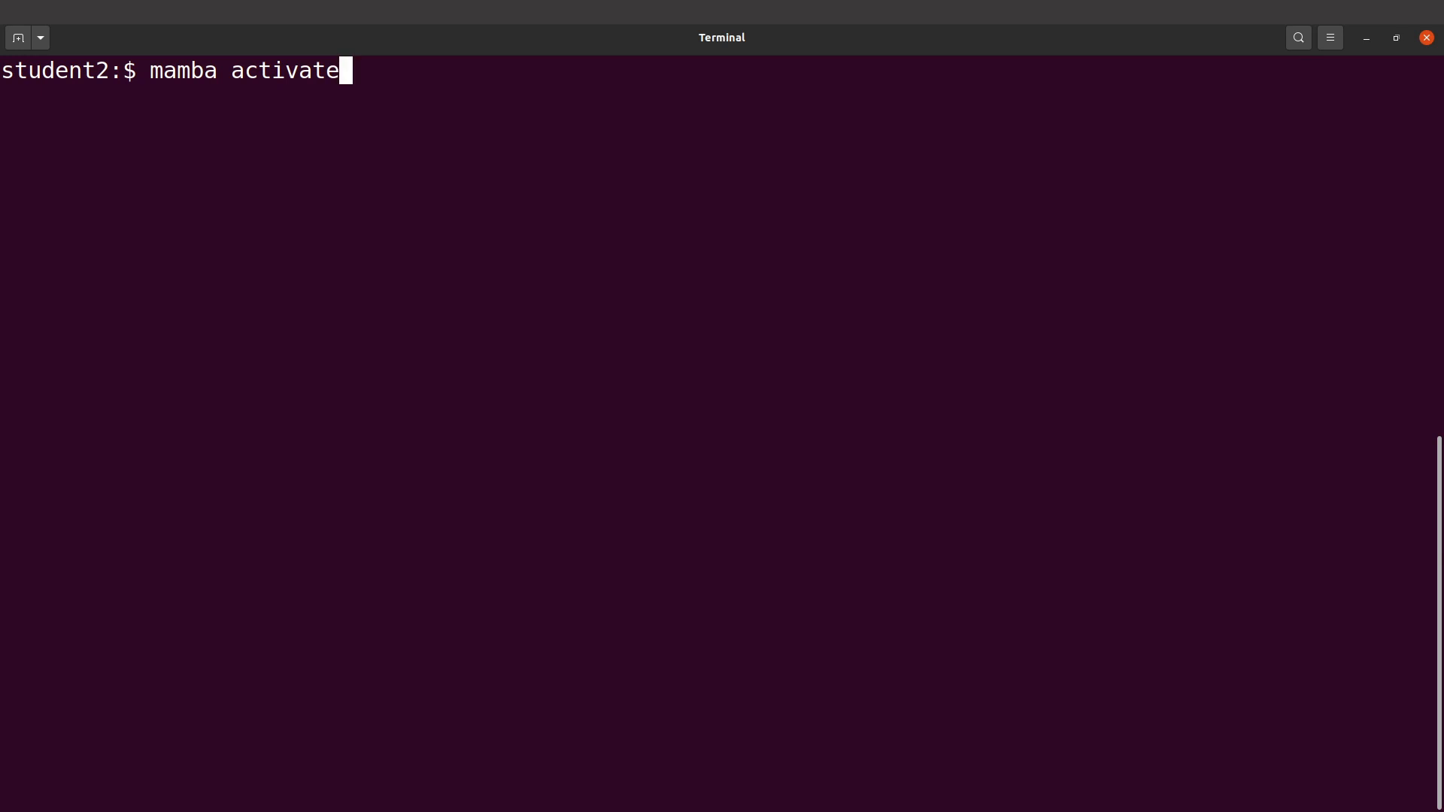
{"action": "type", "text": " tri"}
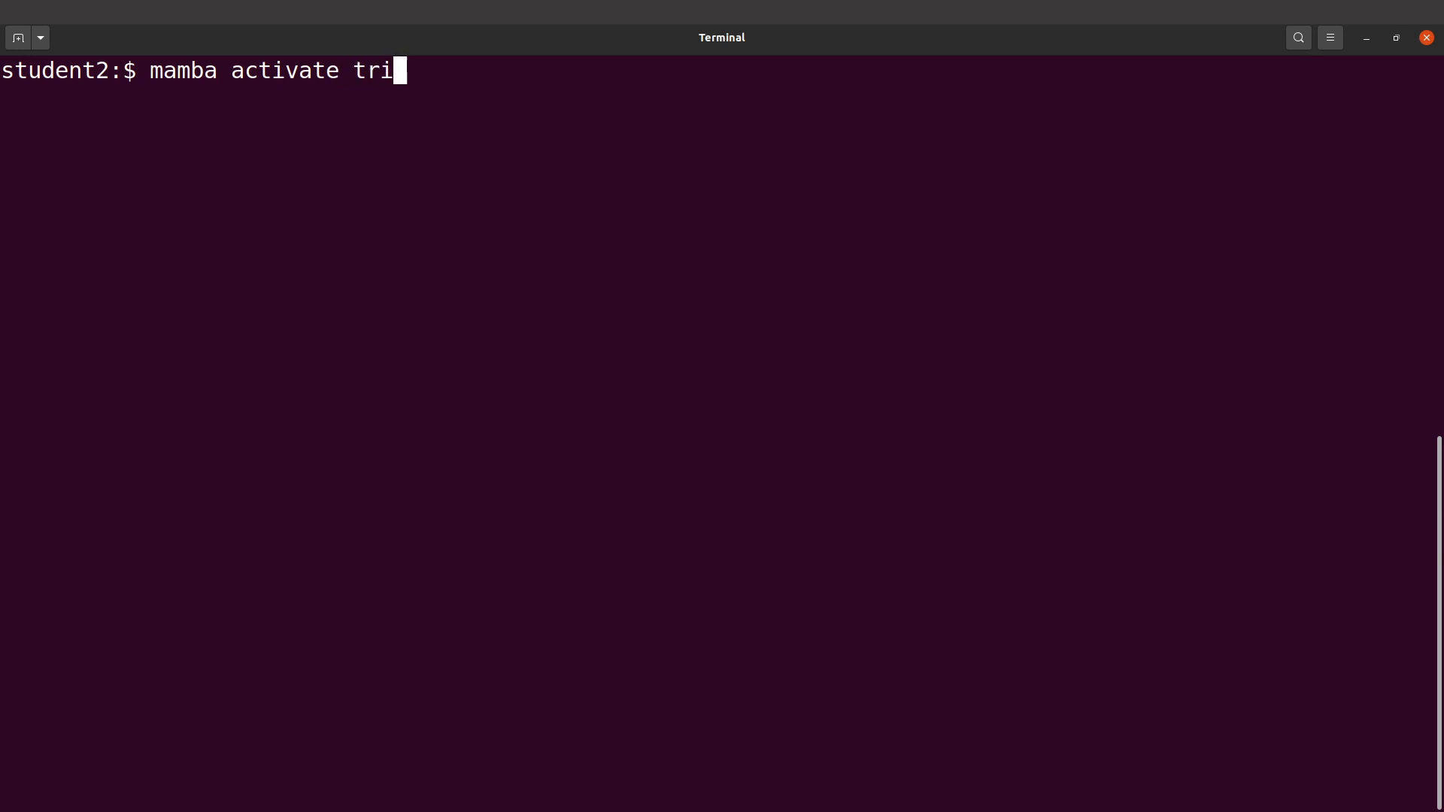
{"action": "type", "text": "mming"}
- Reactivate the trimming environment and run trimmomatic again for its usage message
{"action": "key", "text": "Return"}
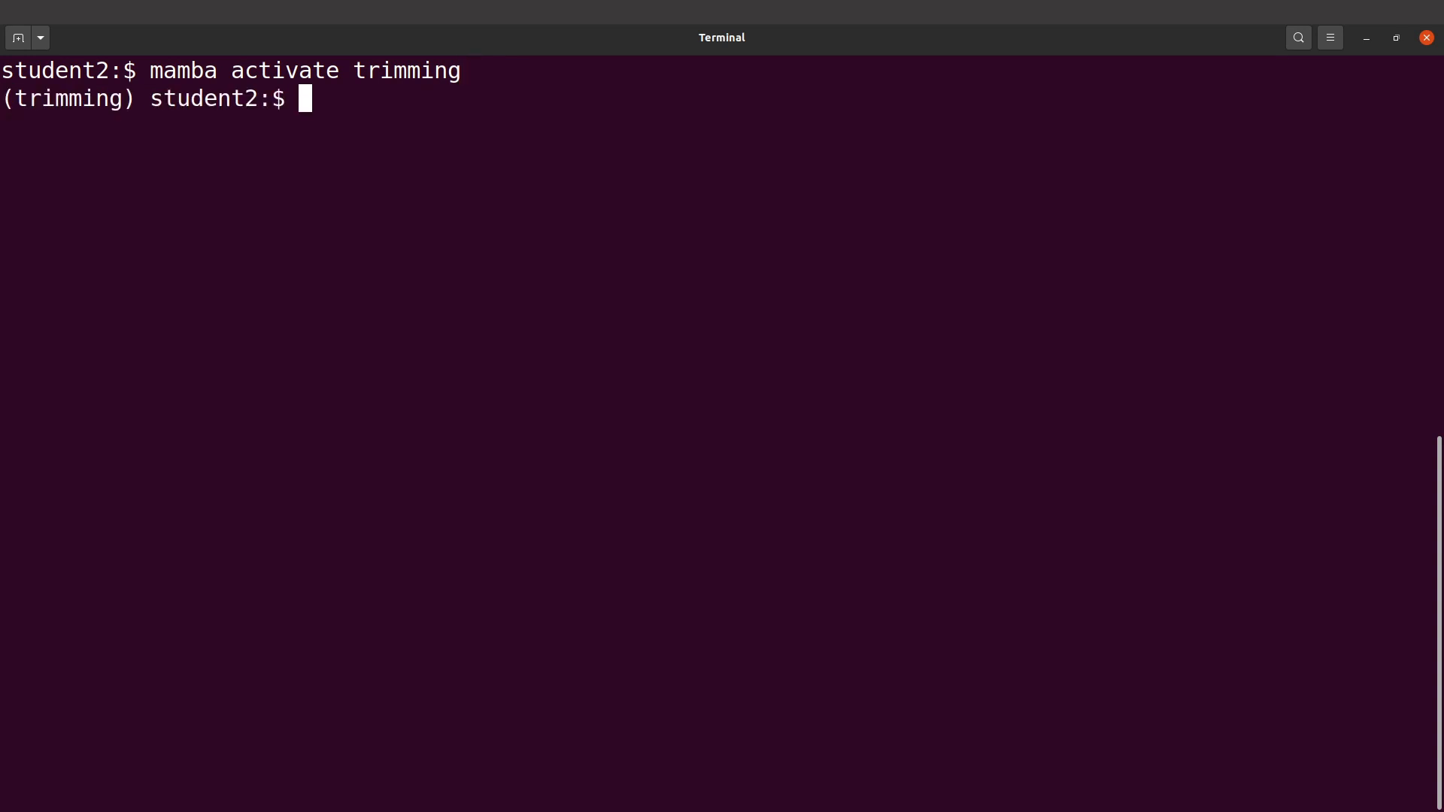
{"action": "type", "text": "tr"}
{"action": "type", "text": "immomatic"}
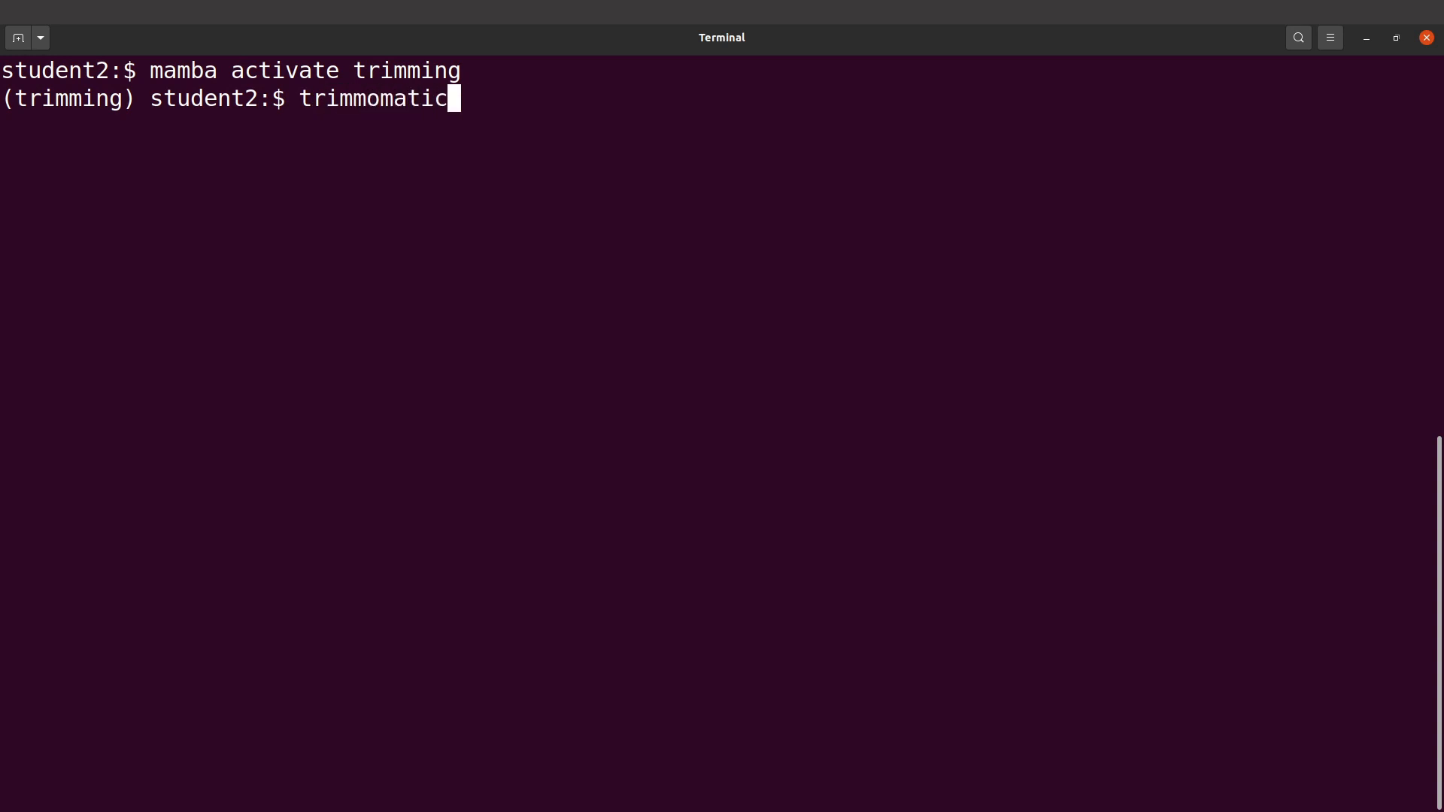
{"action": "key", "text": "Return"}
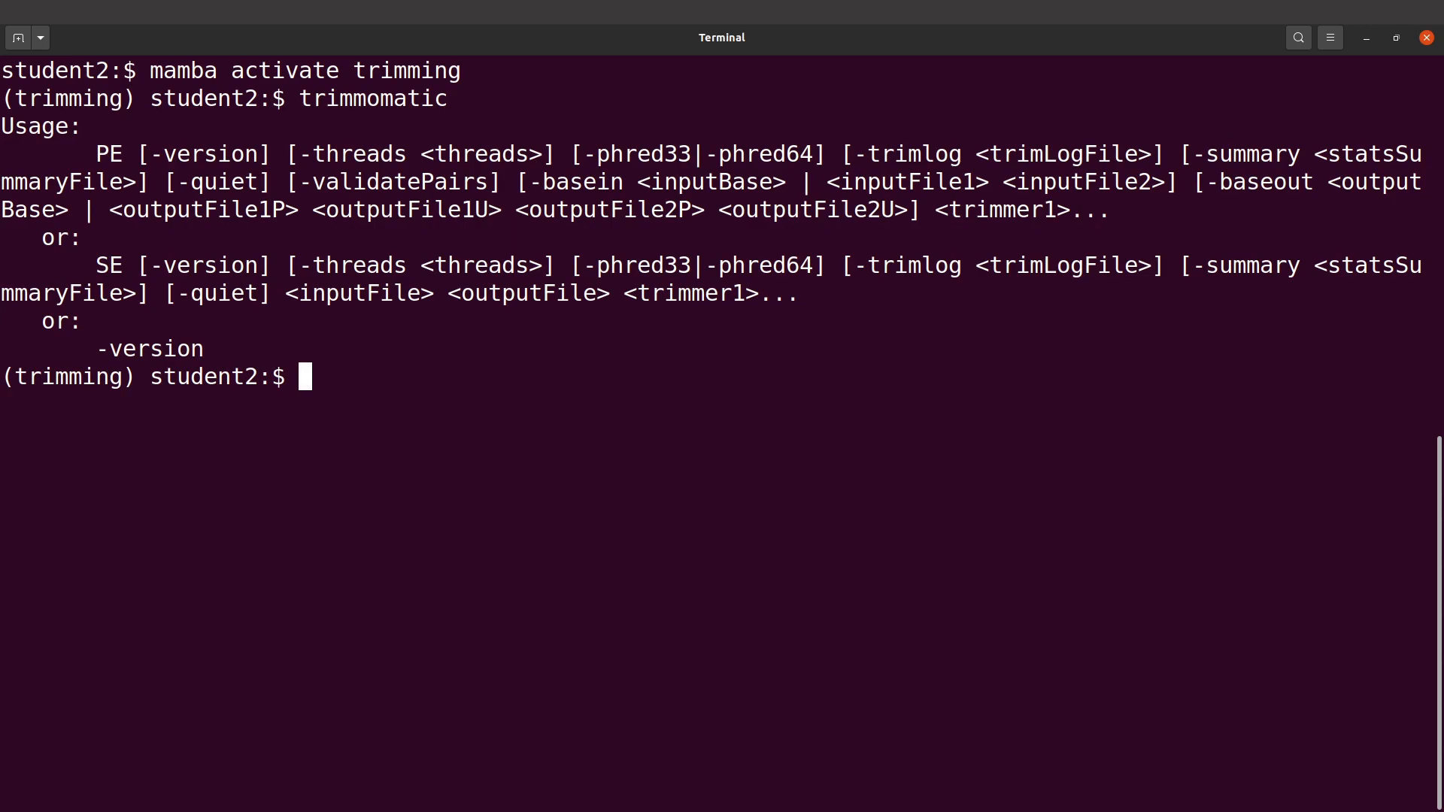